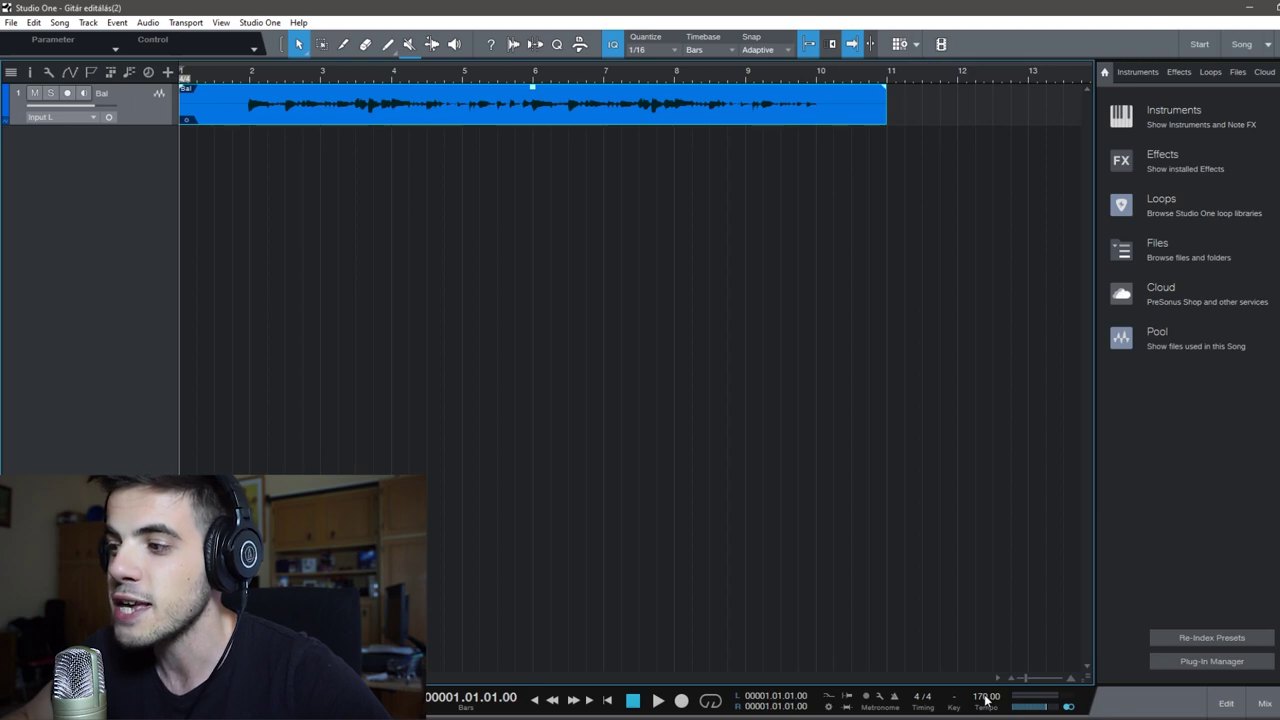
- Set the song tempo to 110 BPM and search the browser for "vox"
double_click(986, 697)
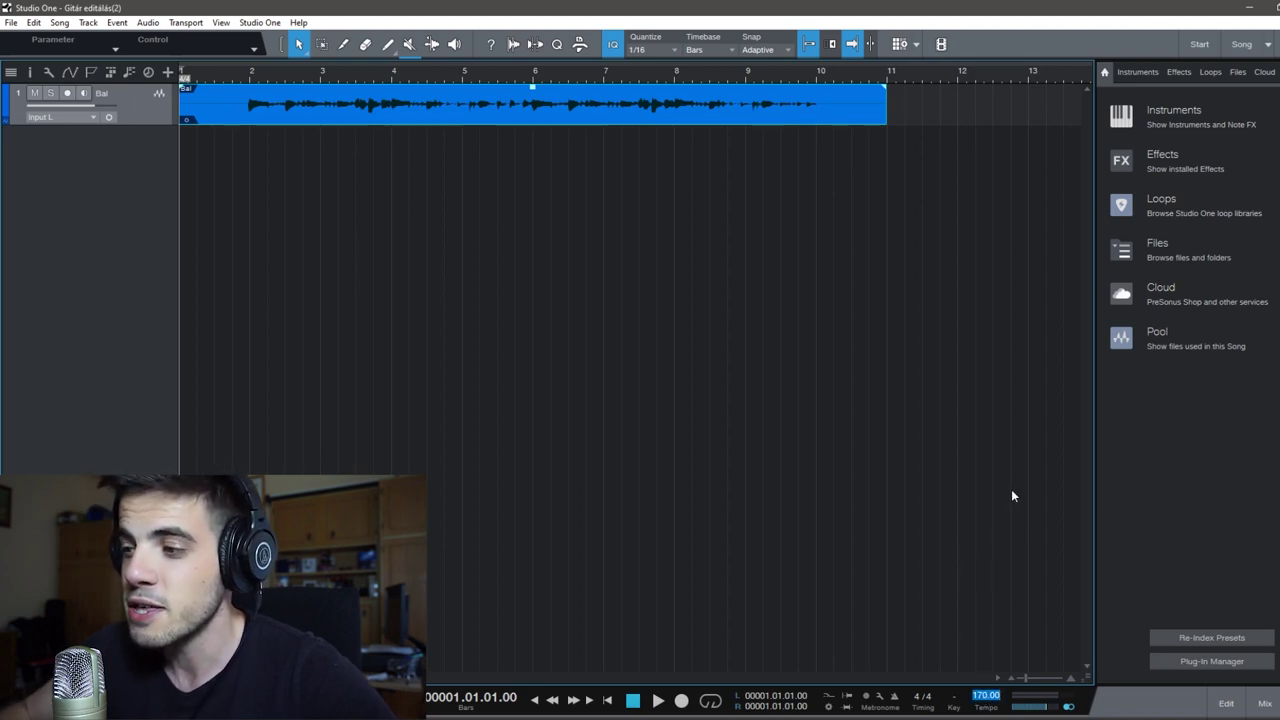
type("110")
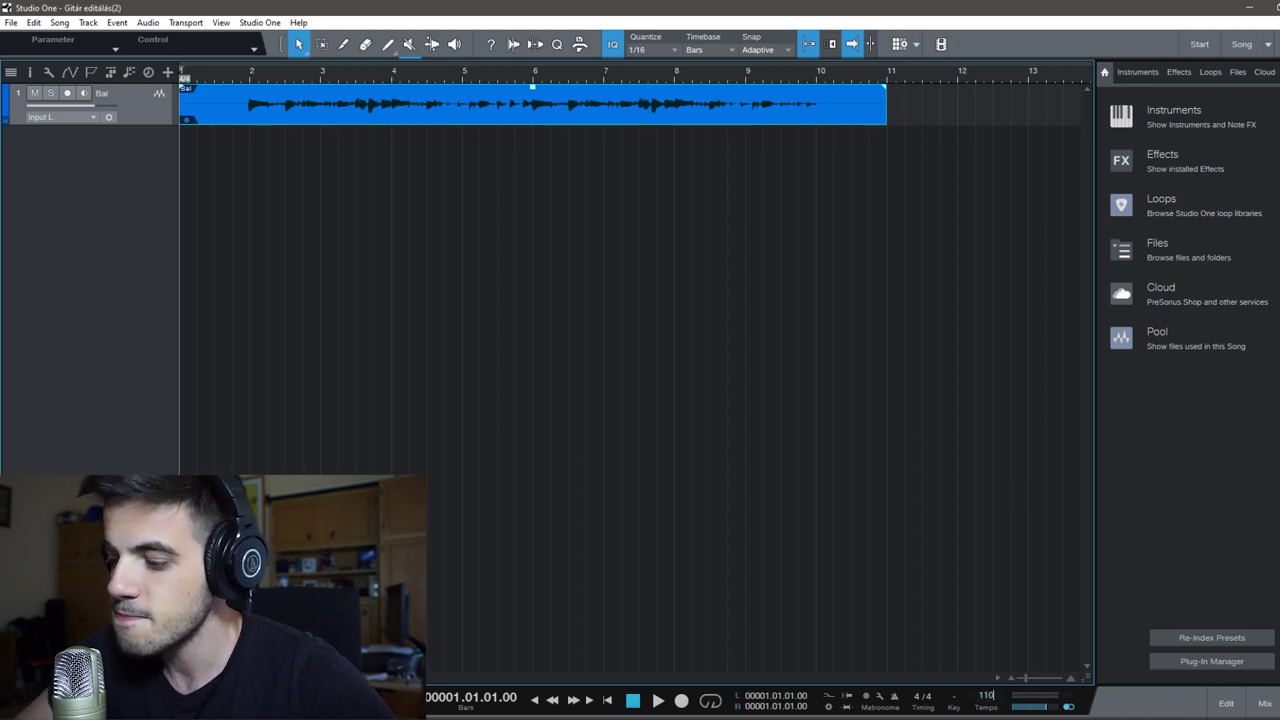
key("Return")
key("ctrl+f")
type("vox")
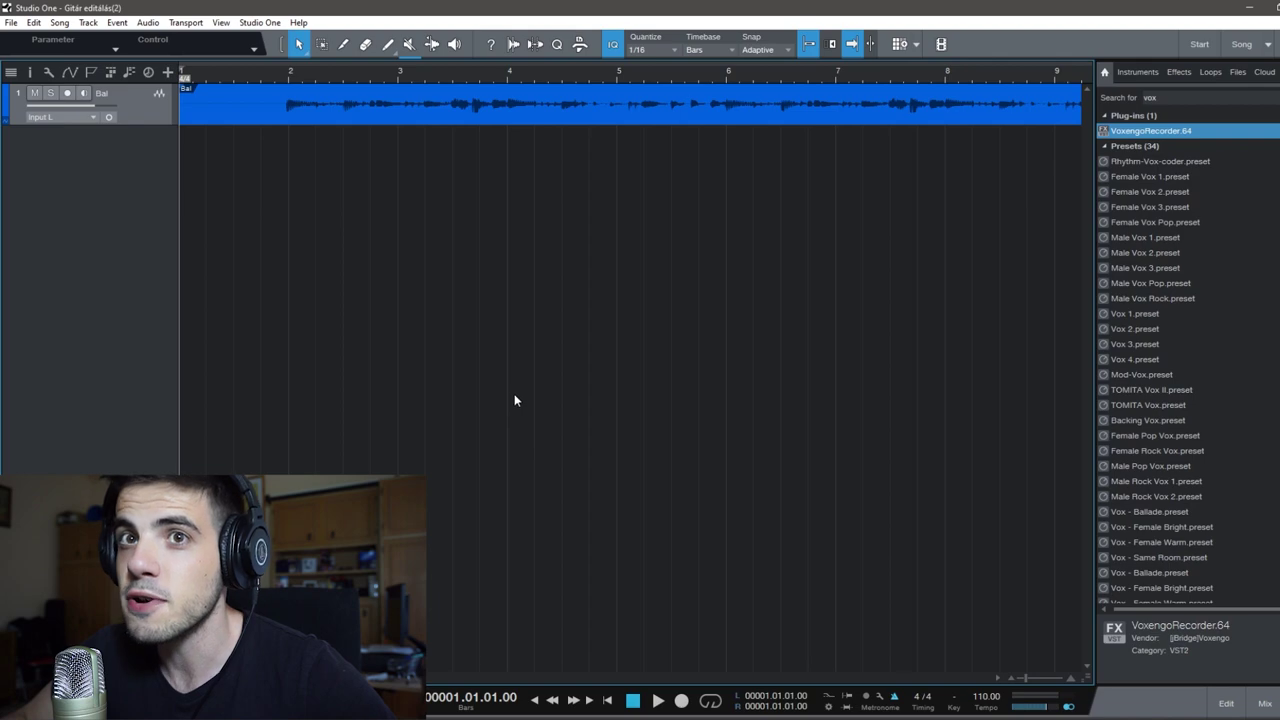
- Detect the transients in the Bal audio event
right_click(285, 106)
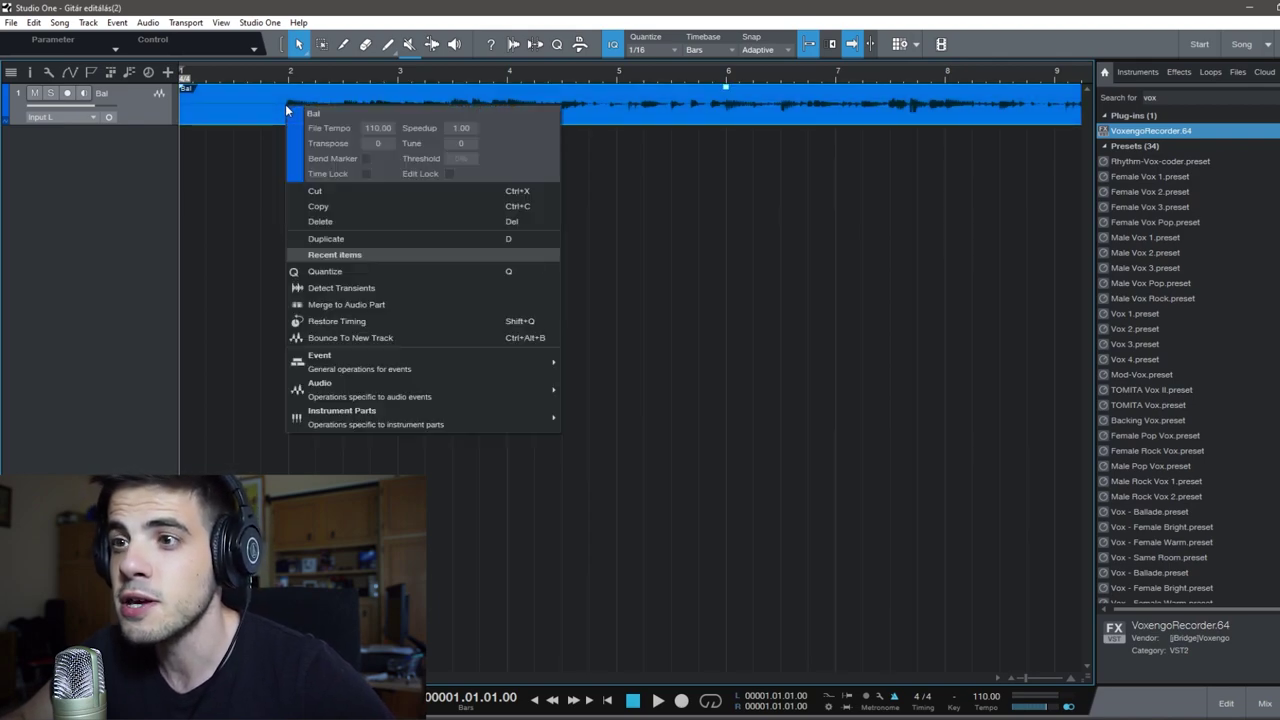
mouse_move(421, 396)
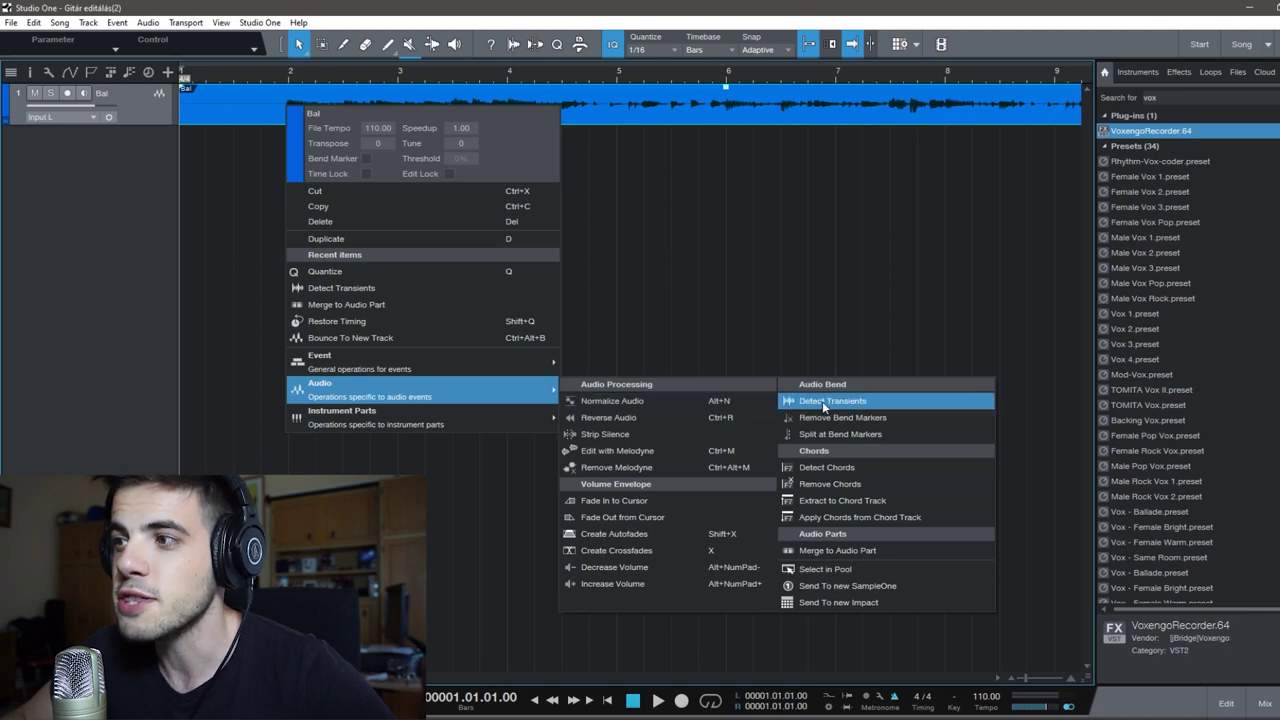
left_click(822, 401)
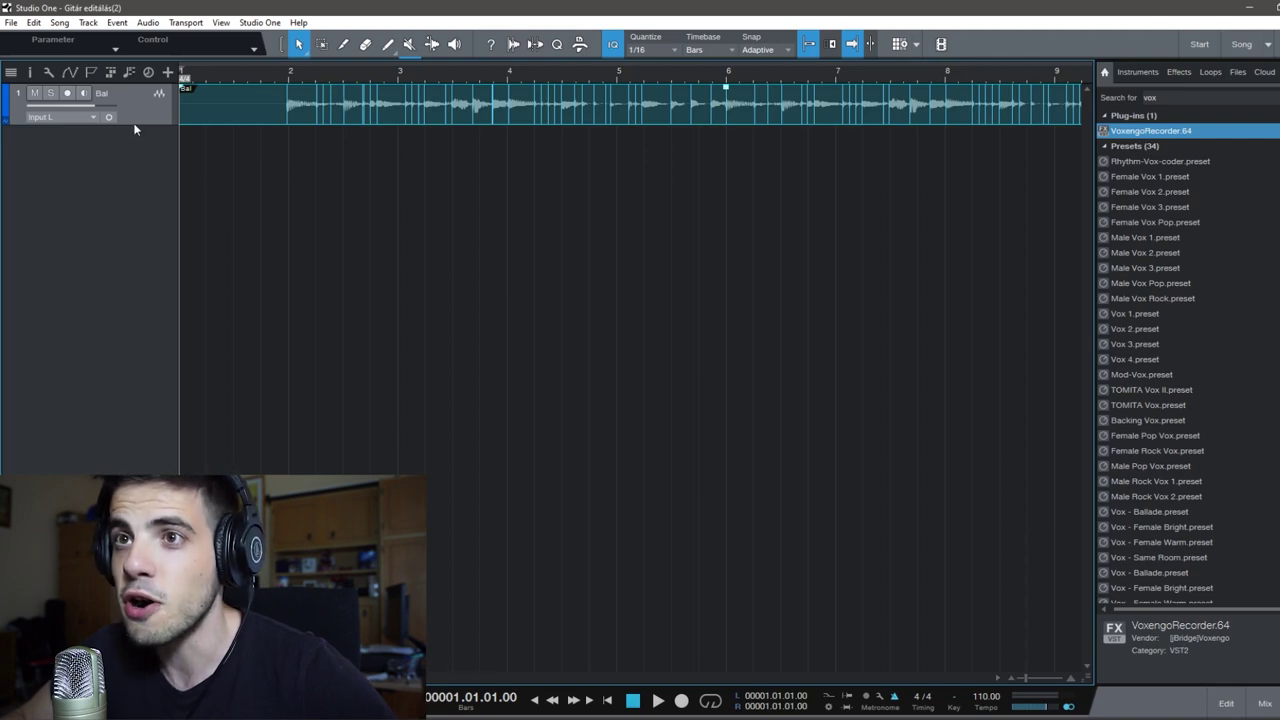
- Enlarge the Bal track's height and show its track inspector
left_click_drag(132, 125, 133, 206)
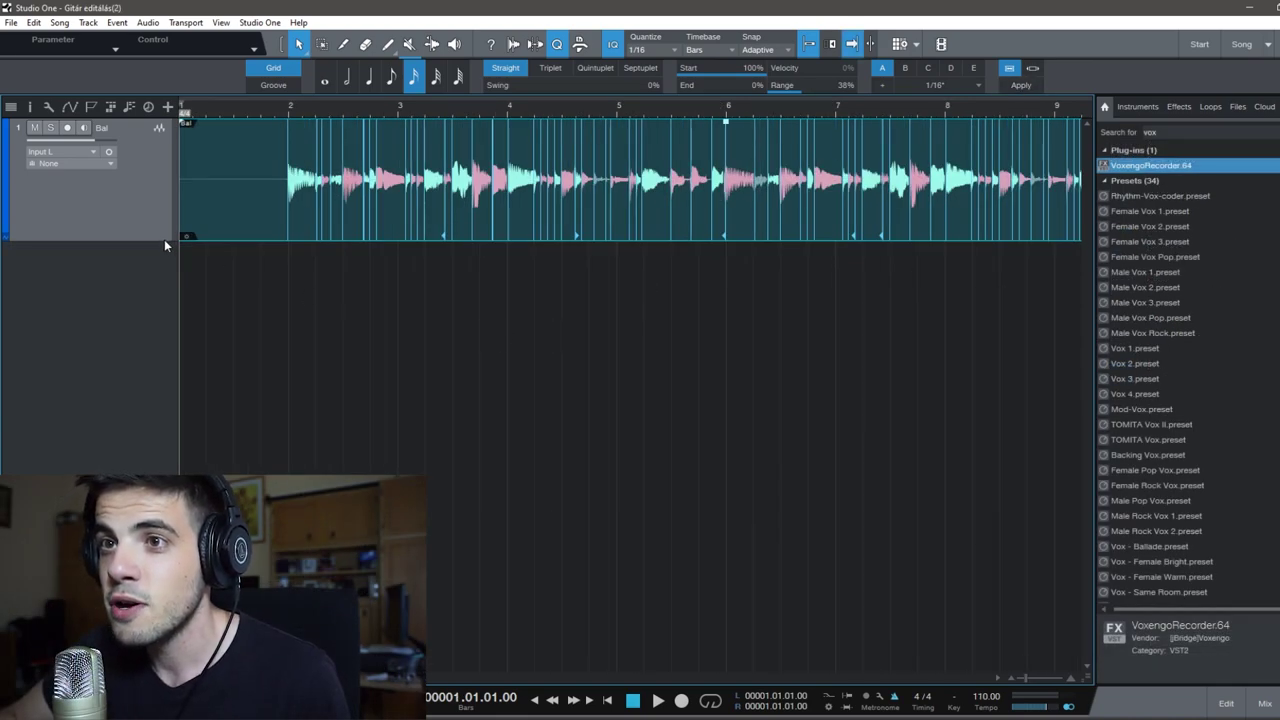
left_click_drag(165, 247, 149, 373)
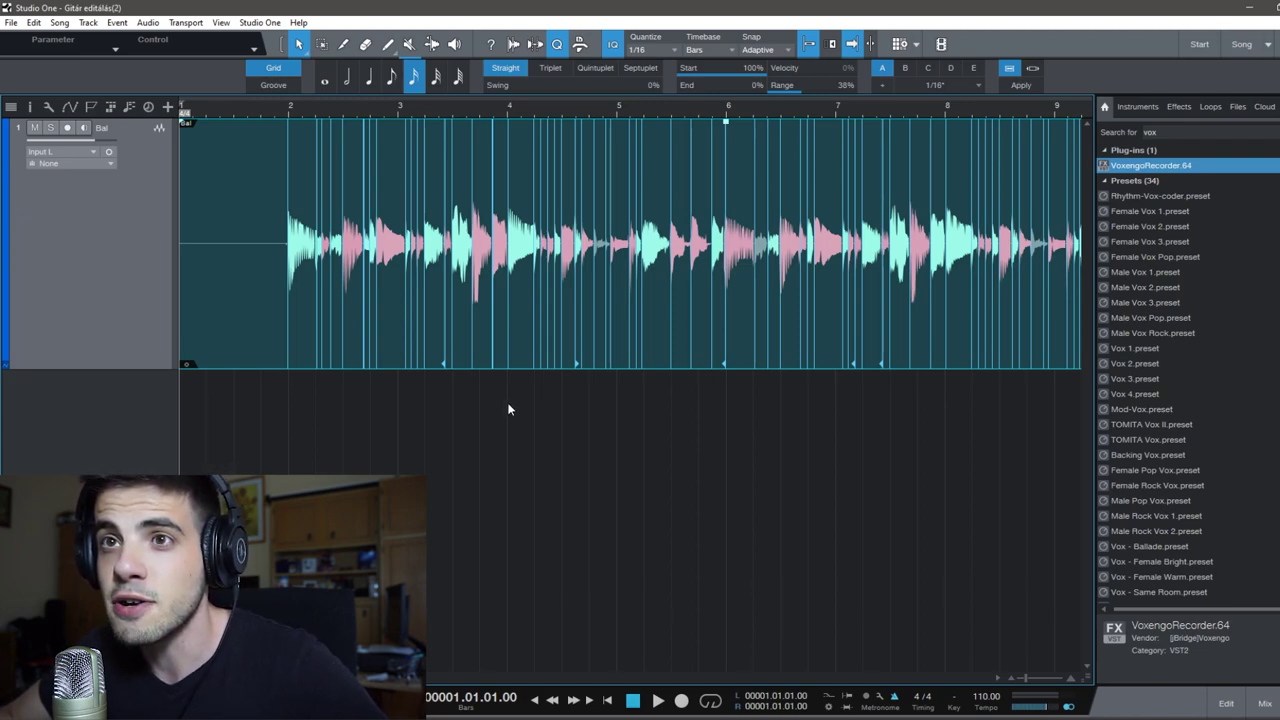
left_click(30, 106)
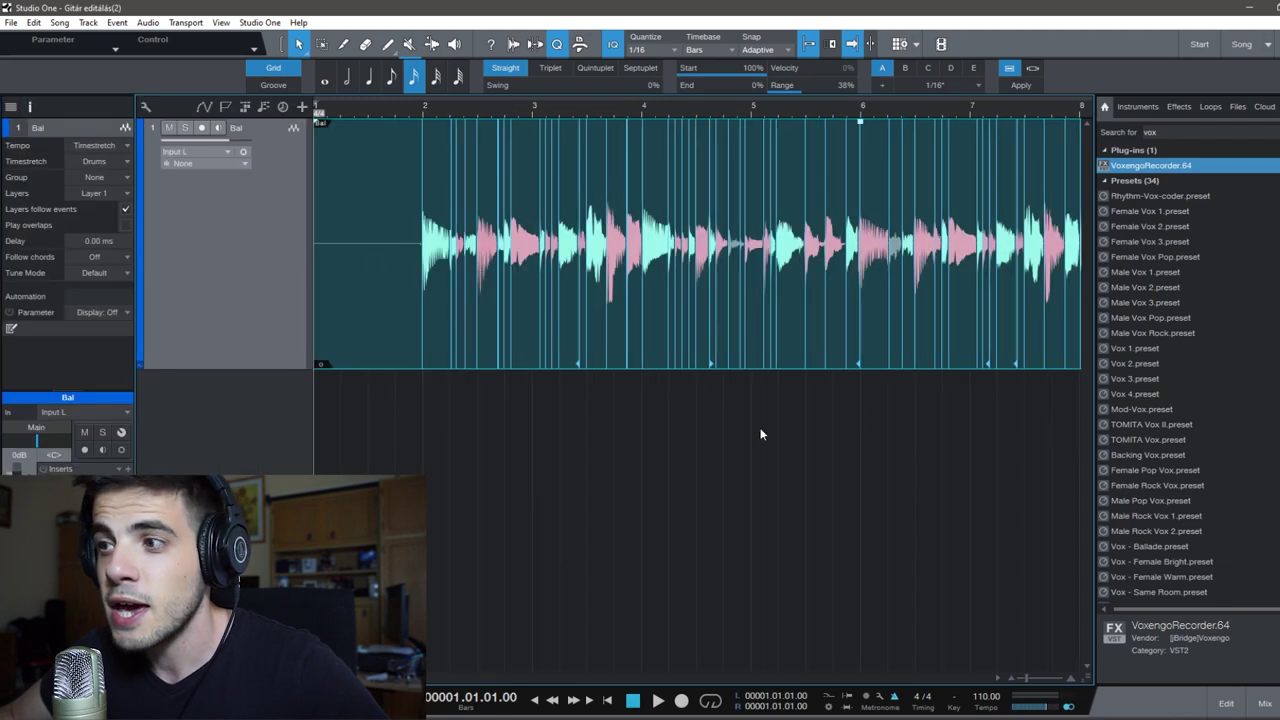
left_click_drag(1012, 685, 1006, 685)
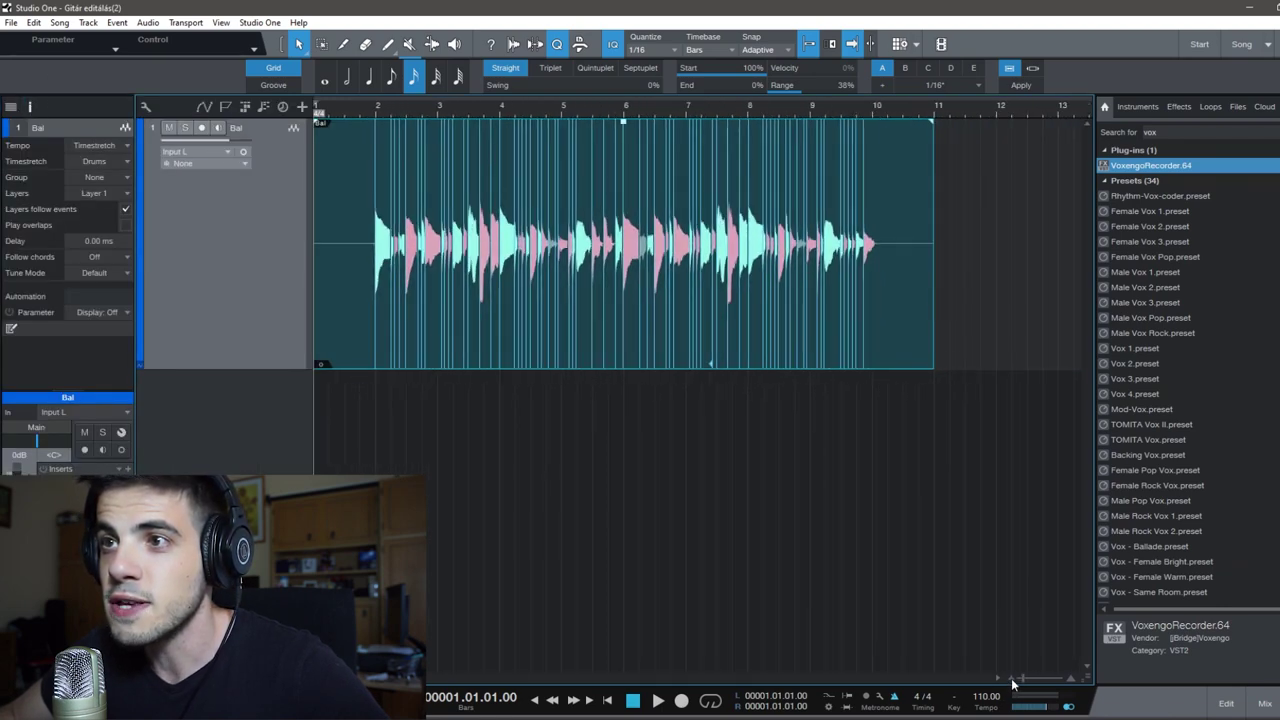
- Try to import a second guitar audio file with the Bal track selected
left_click(60, 22)
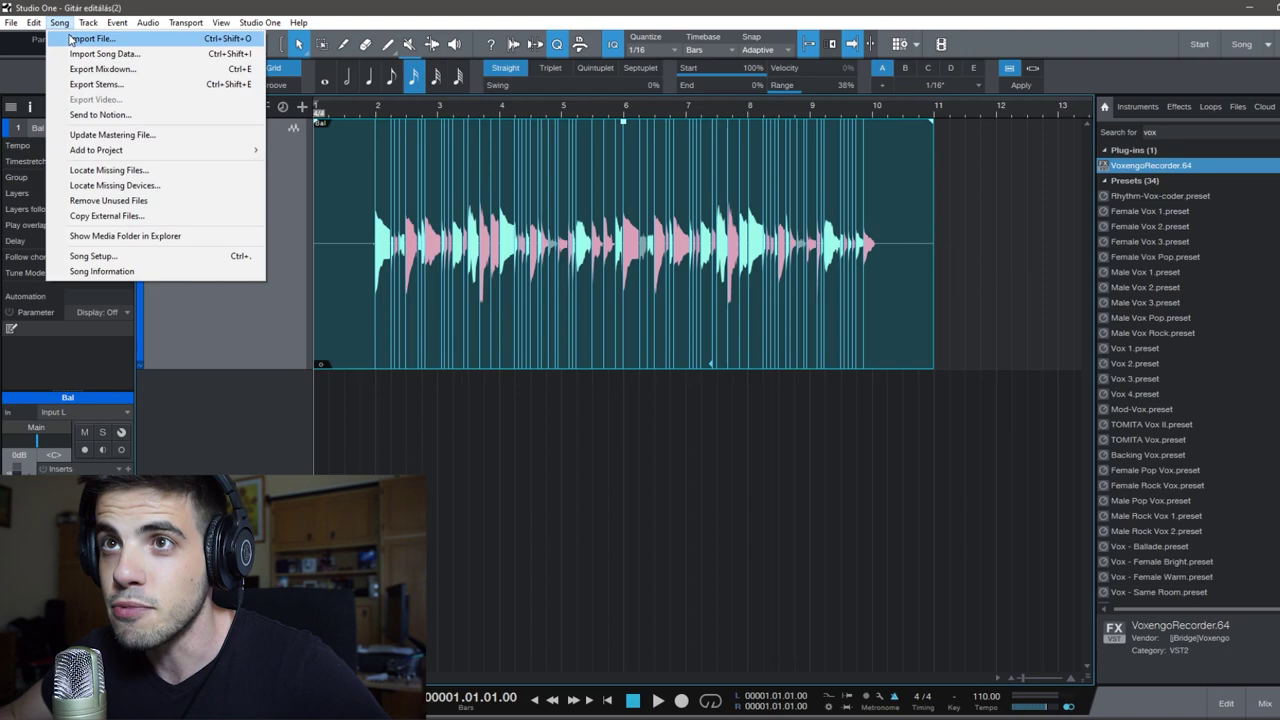
left_click(85, 34)
double_click(358, 188)
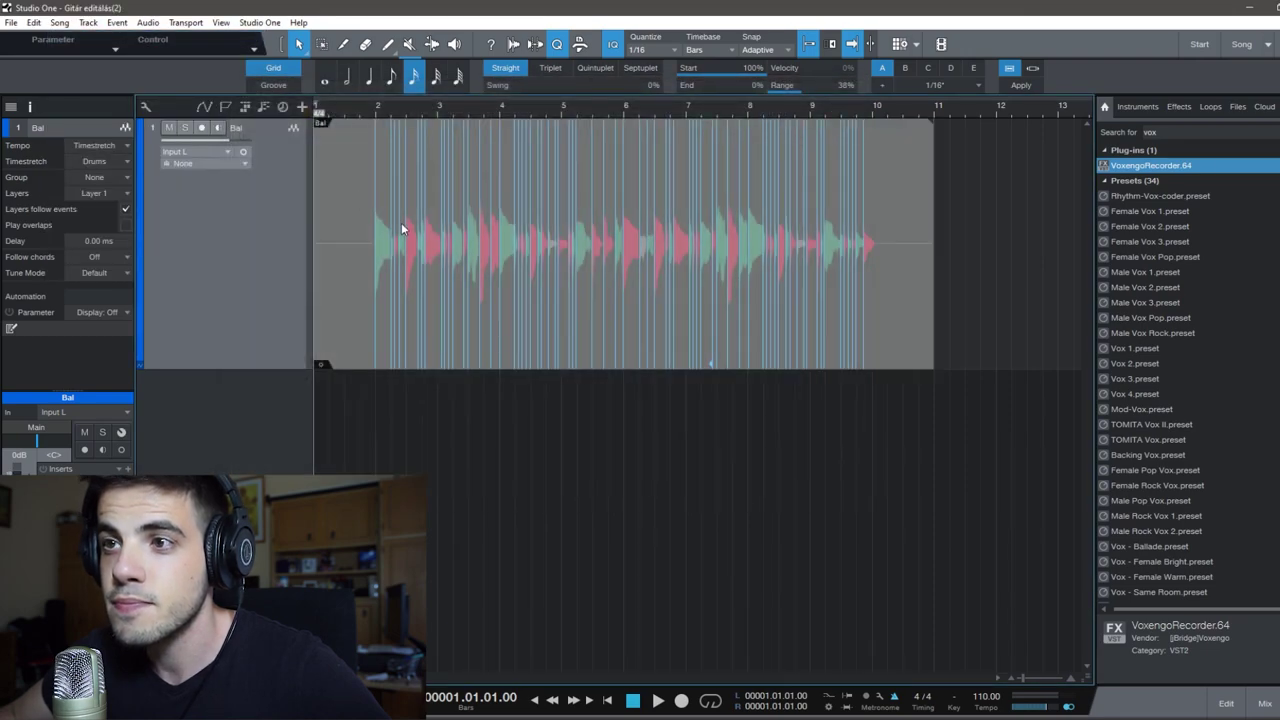
- Add a second audio track and import the Jobb audio file onto it
left_click(88, 22)
left_click(122, 58)
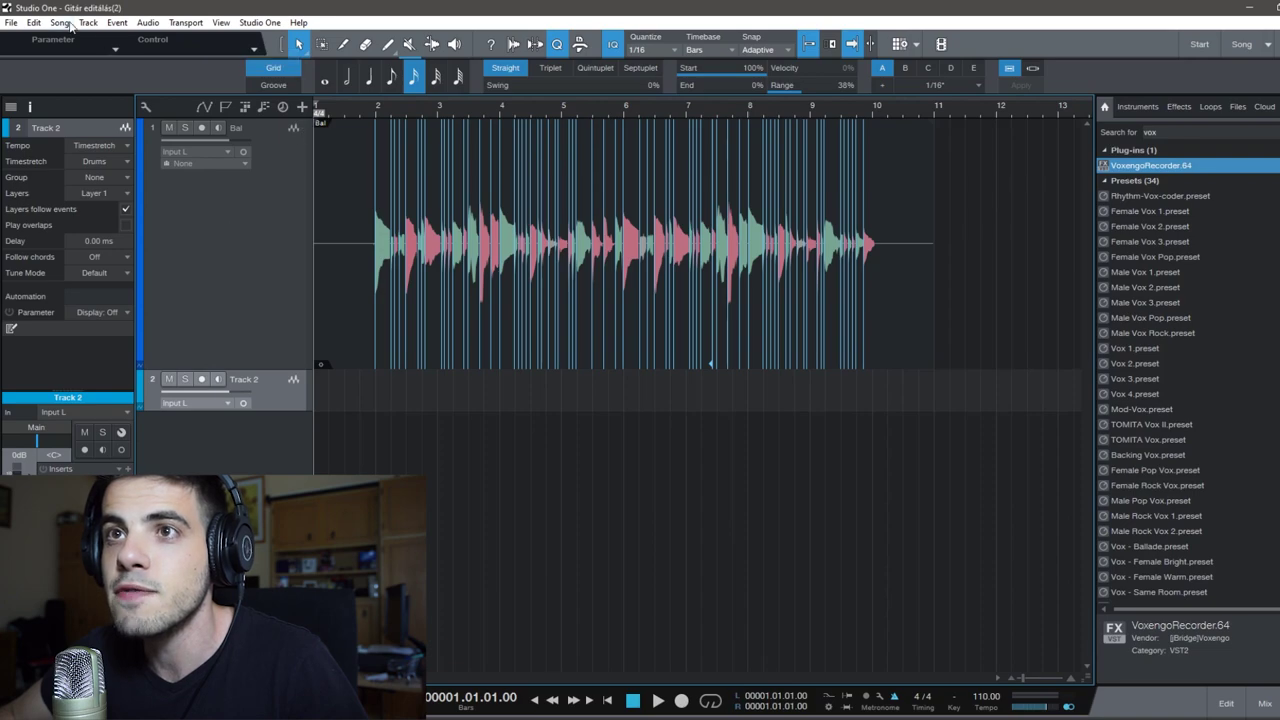
left_click(60, 22)
left_click(85, 34)
double_click(366, 186)
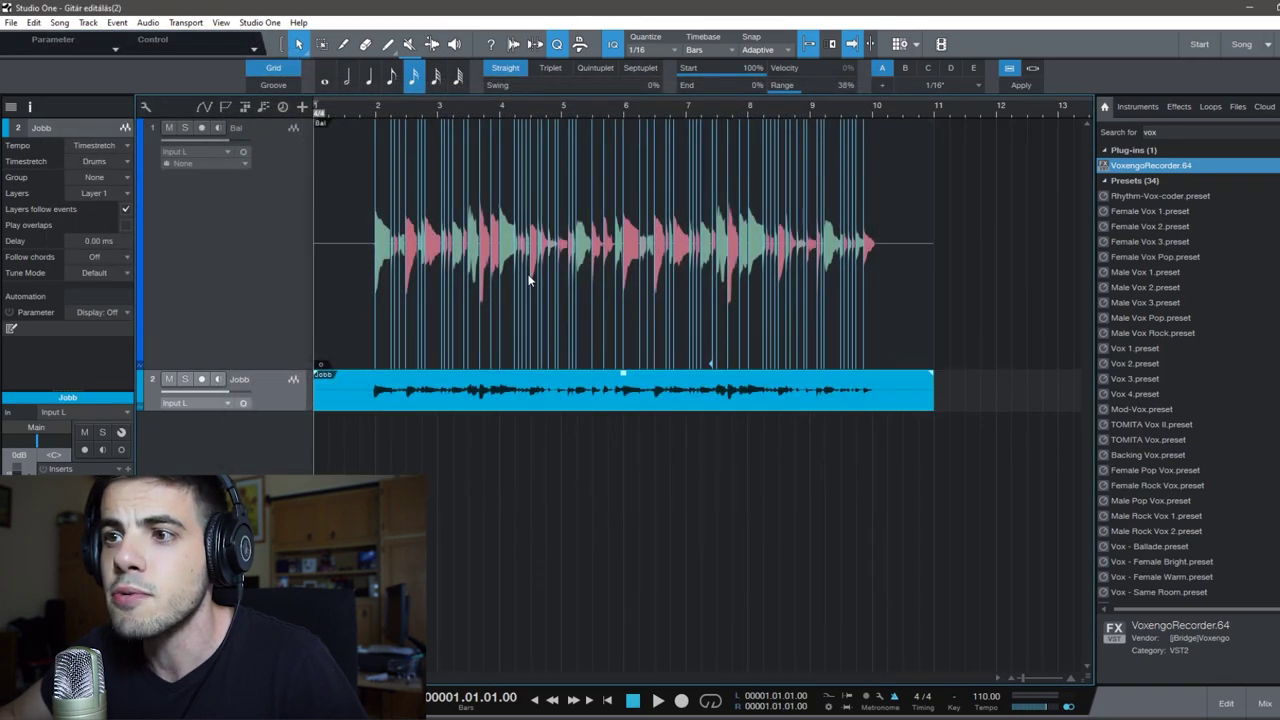
- Insert the Neural DSP Fortin Cali Suite effect on the Bal and Jobb tracks, continuing past the licence notice and closing the plug-in windows
left_click(271, 293)
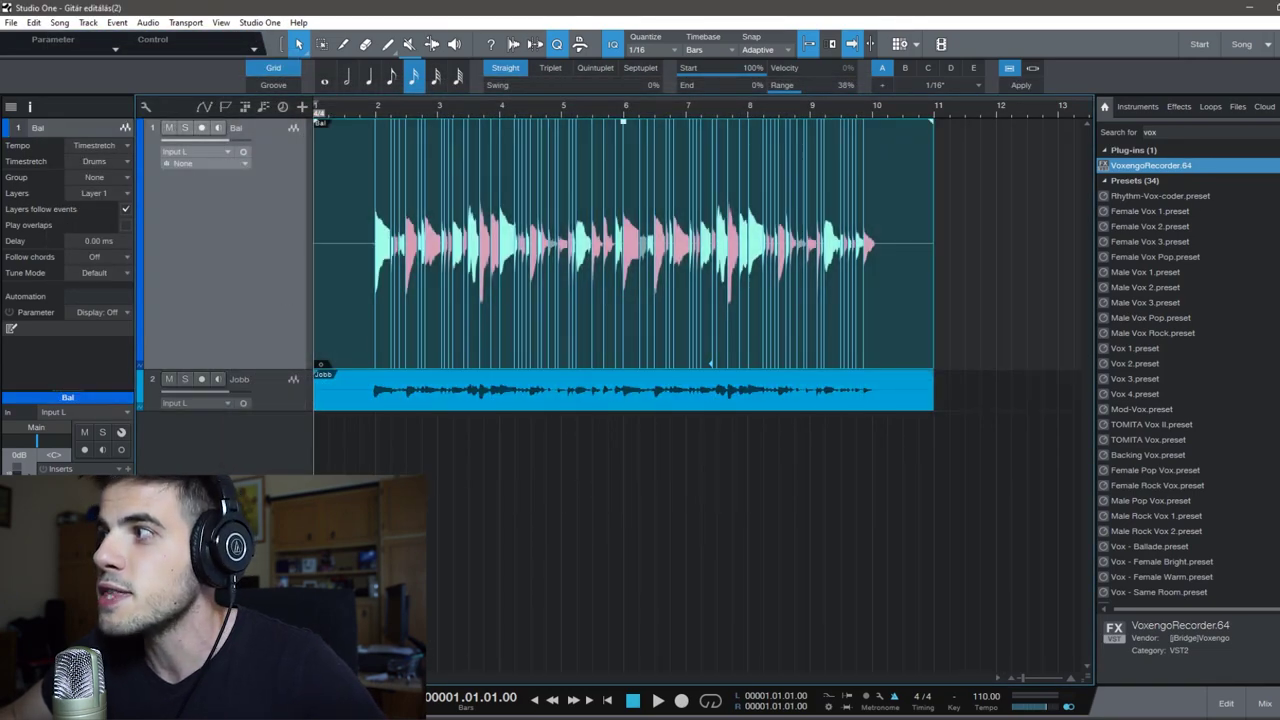
left_click(1270, 132)
left_click(1200, 166)
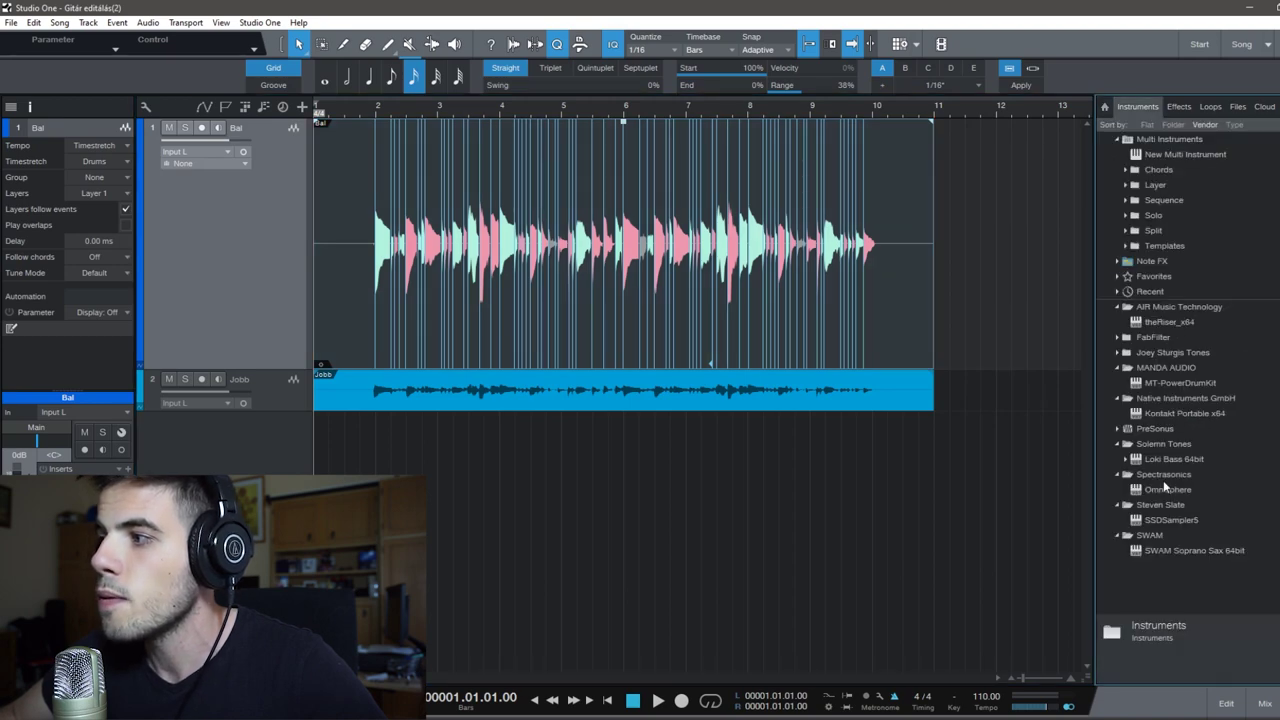
left_click(1180, 108)
left_click_drag(1165, 343, 78, 438)
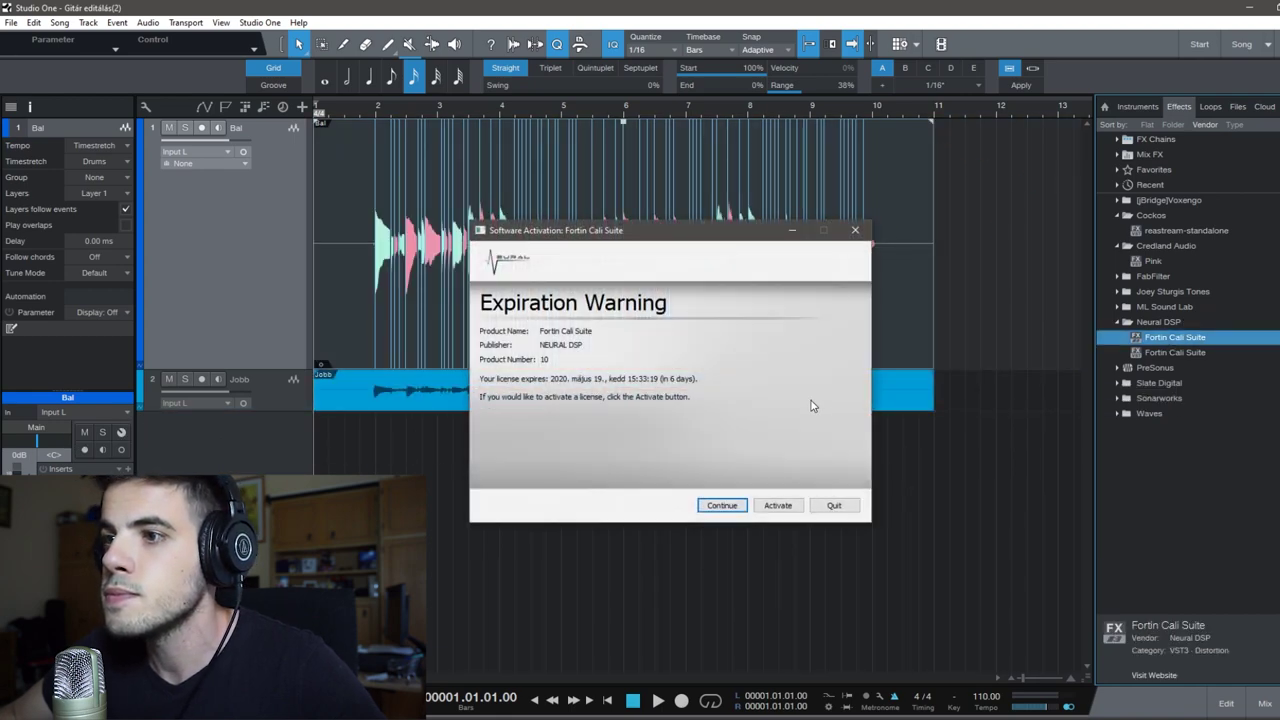
left_click(721, 505)
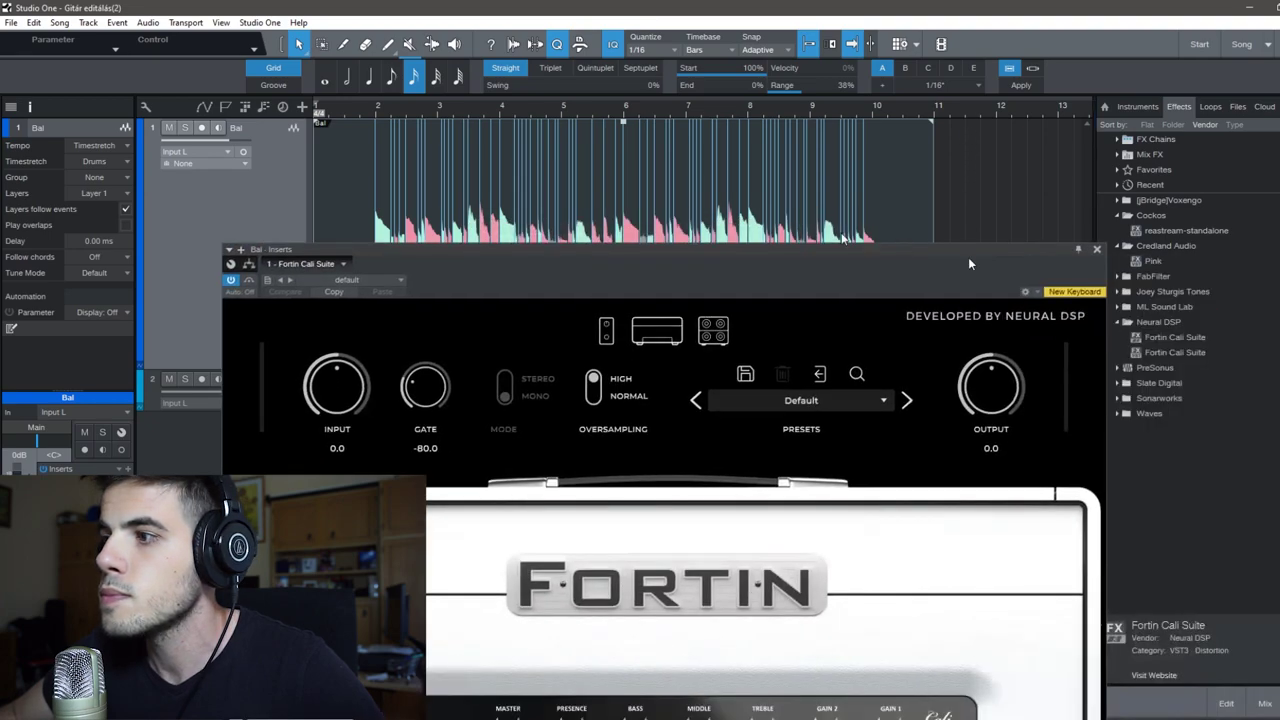
left_click_drag(968, 263, 677, 194)
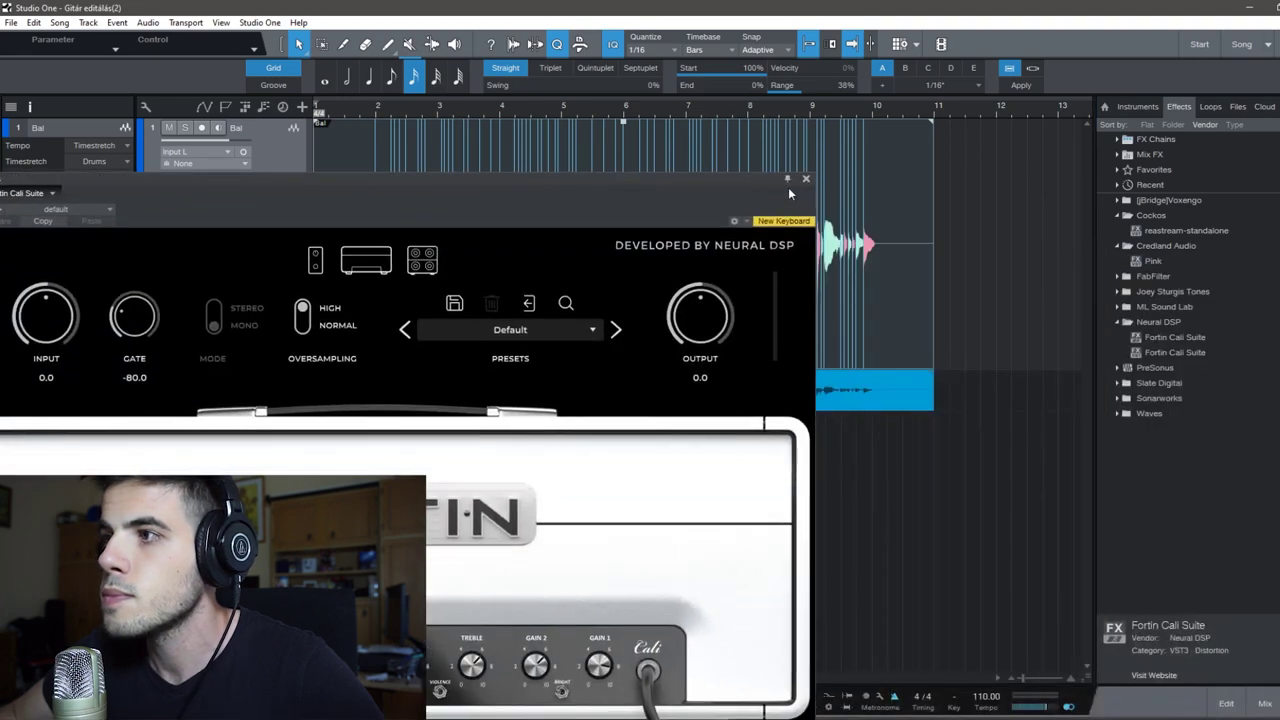
left_click(805, 180)
left_click_drag(1154, 336, 430, 401)
left_click(805, 179)
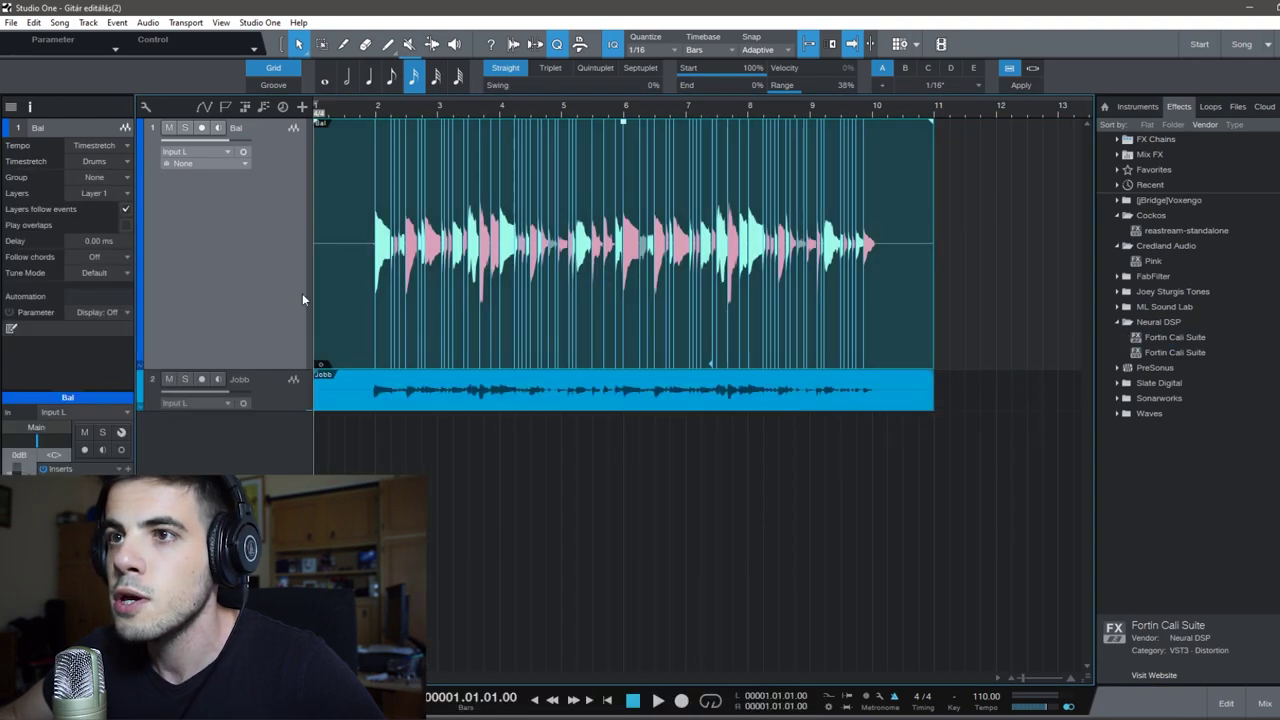
- Solo the Bal track and play the song from its start to hear this guitar alone
left_click(184, 128)
left_click(360, 122)
key("space")
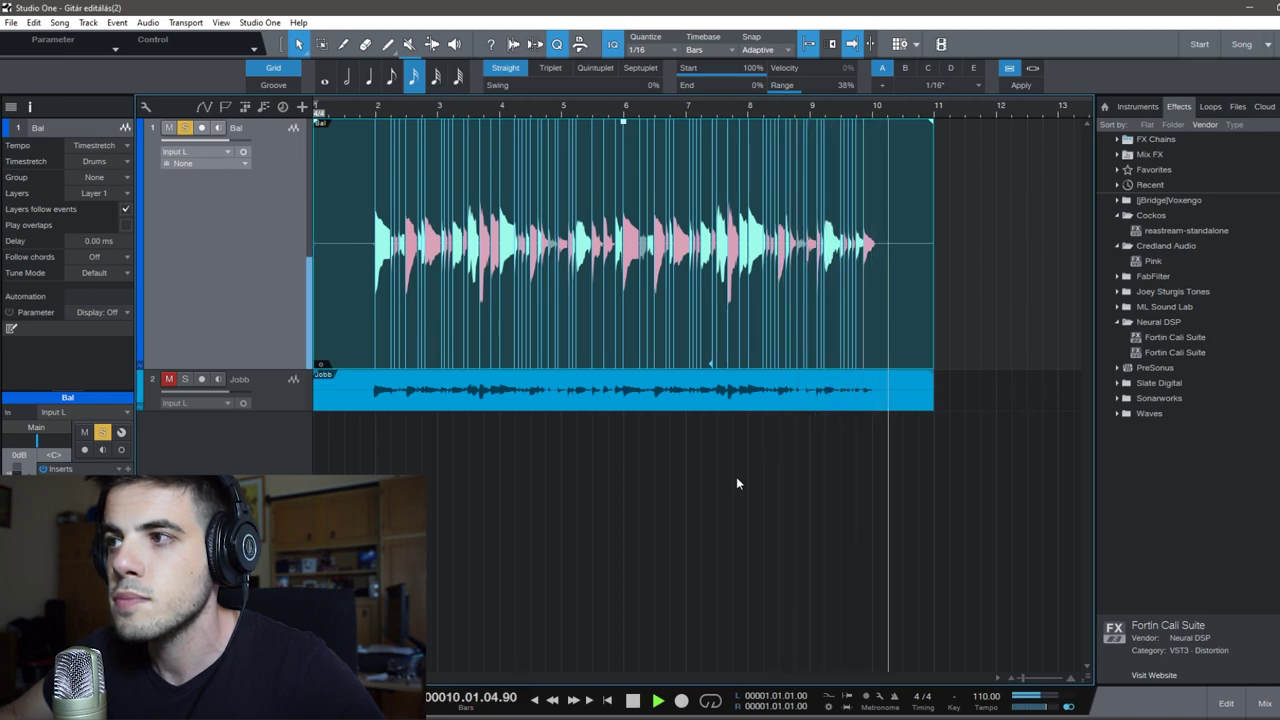
key("space")
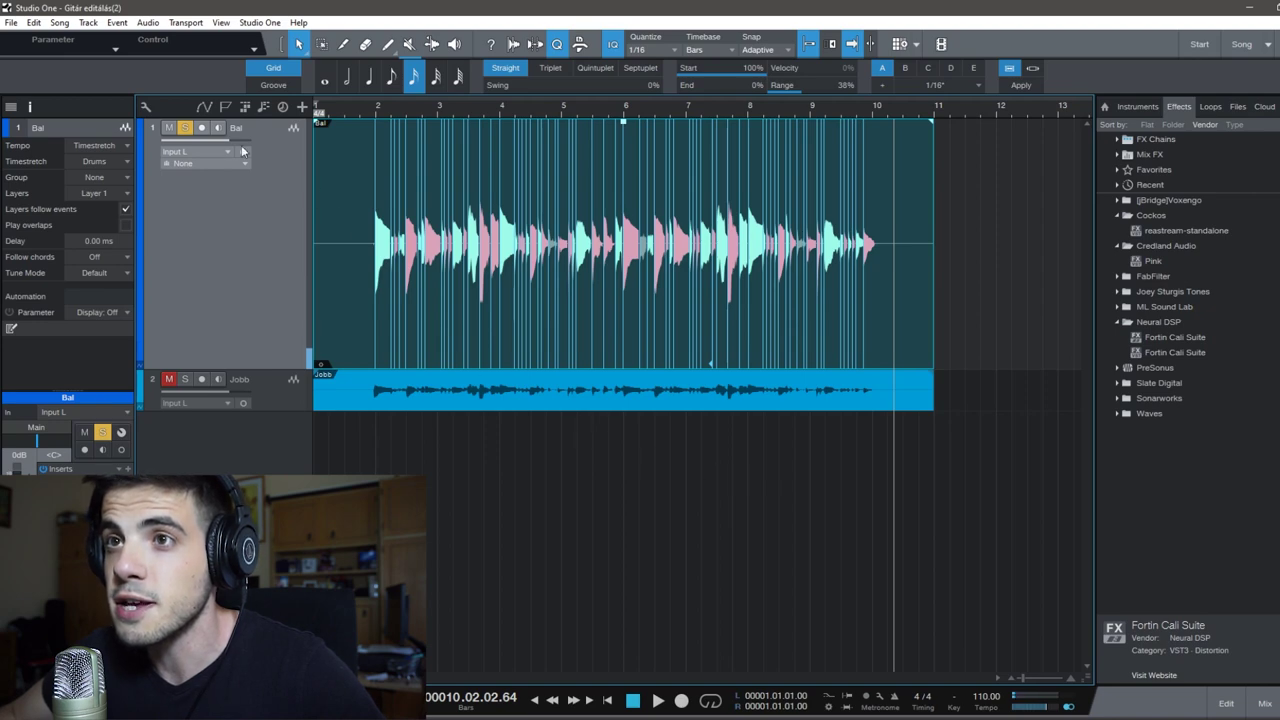
- Solo the Jobb track instead of Bal, play it from the start, and release the solo
left_click(184, 128)
left_click(187, 382)
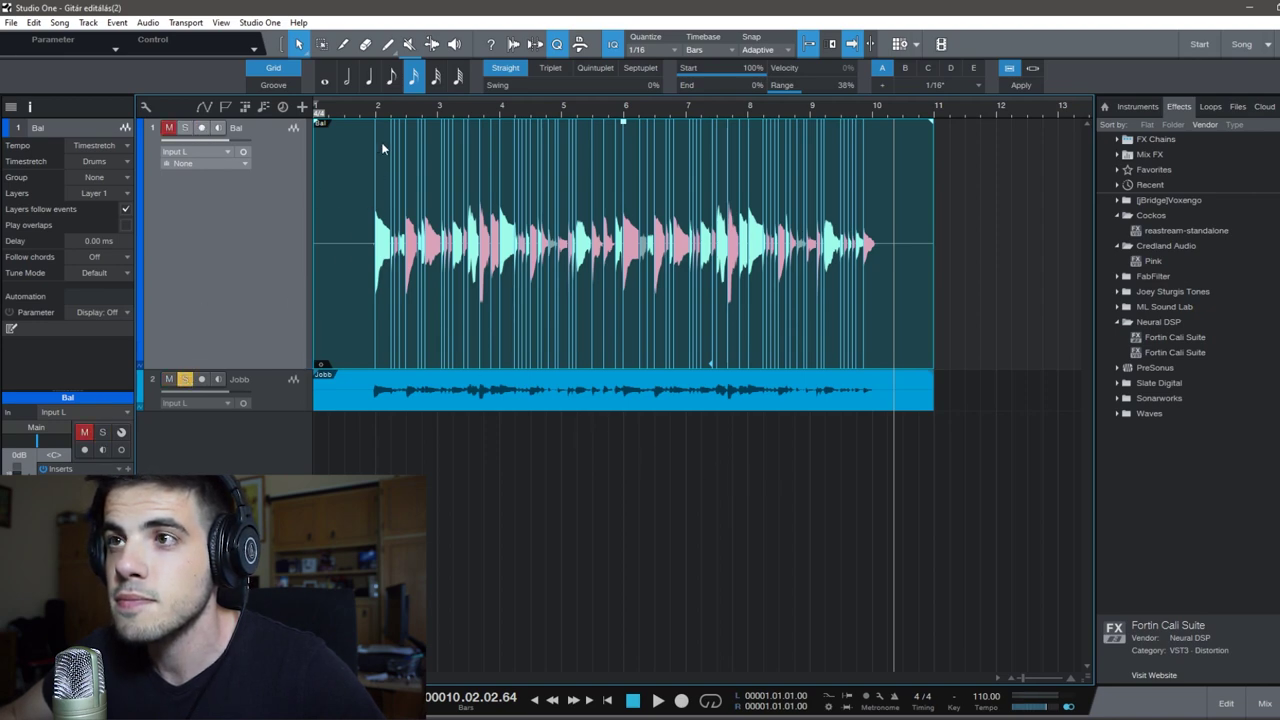
key("space")
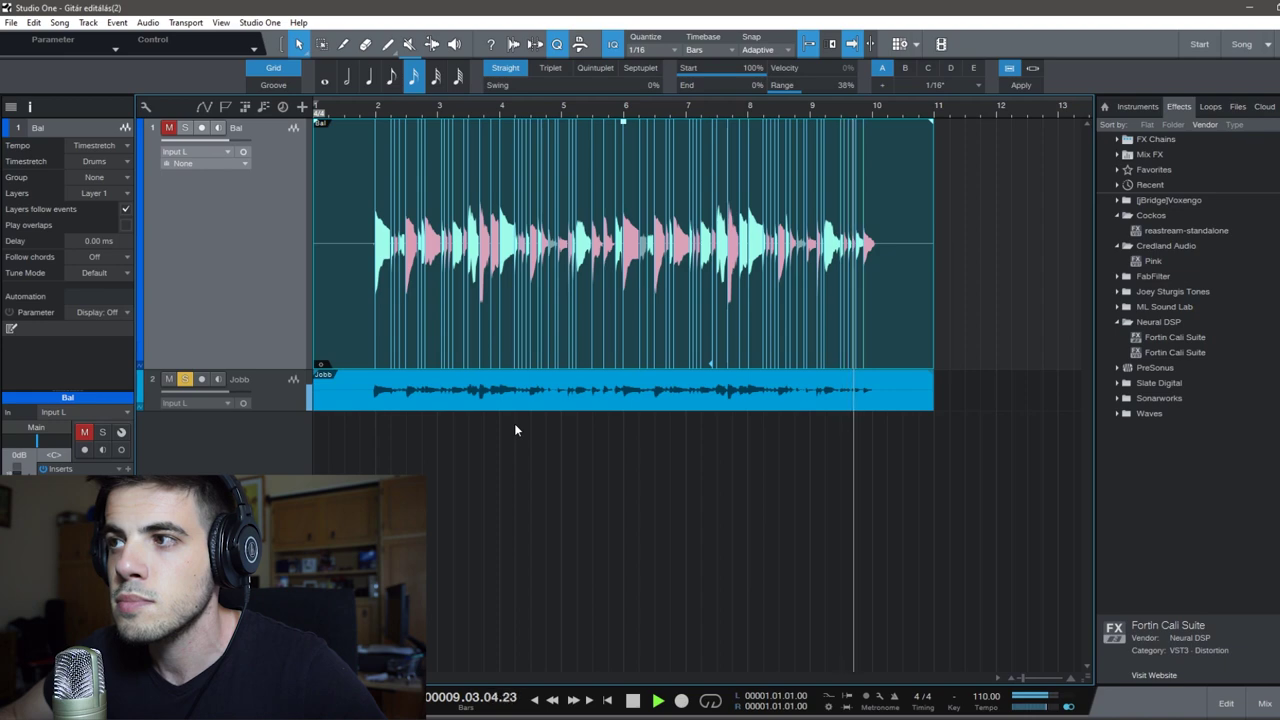
key("space")
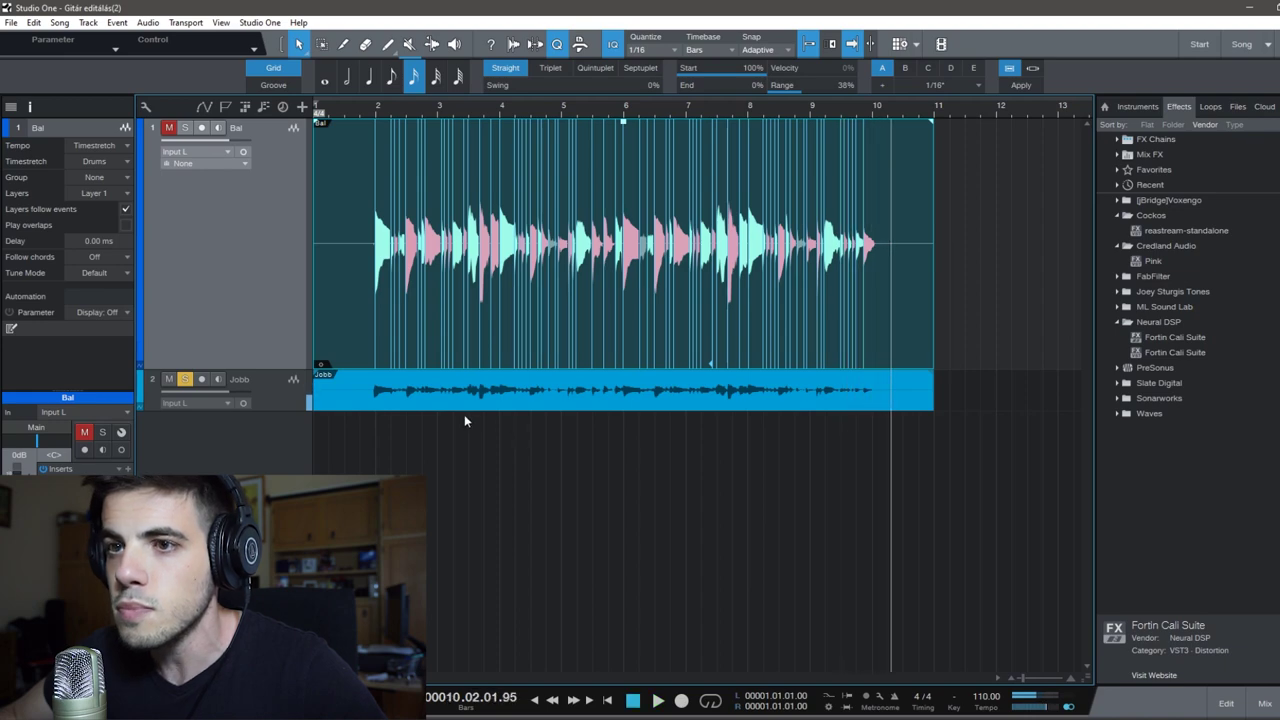
left_click(237, 382)
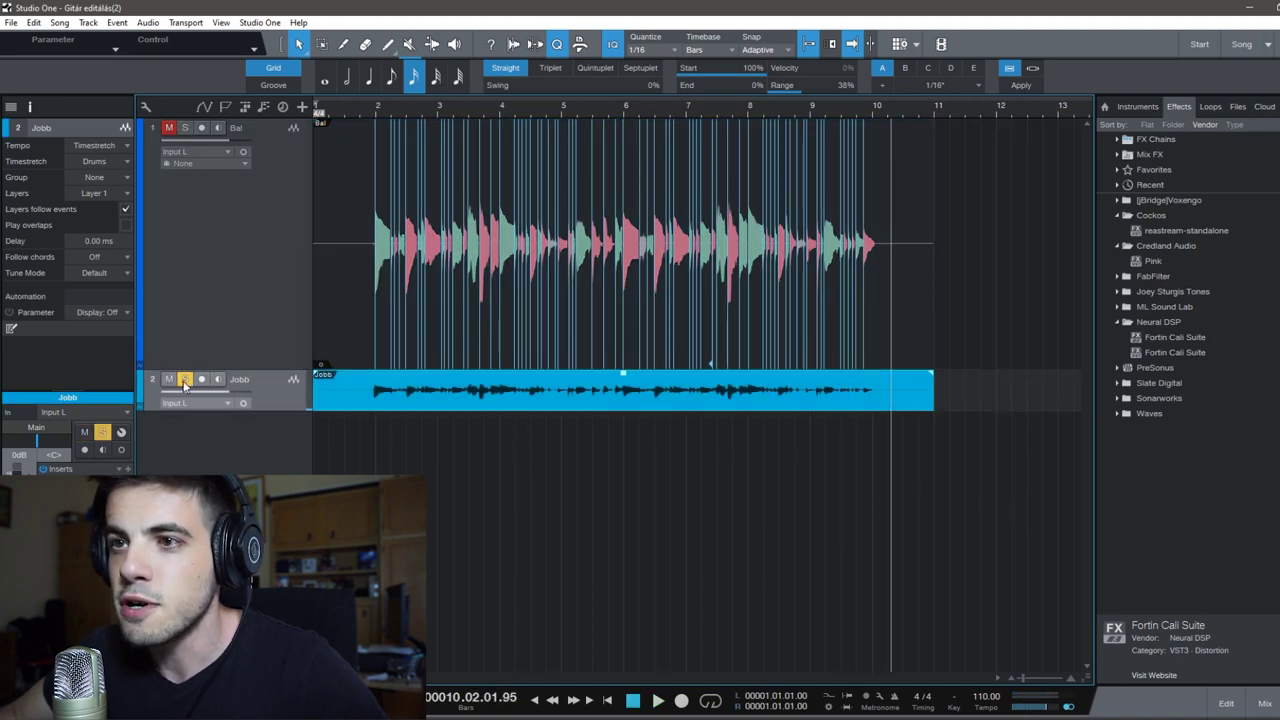
left_click(185, 379)
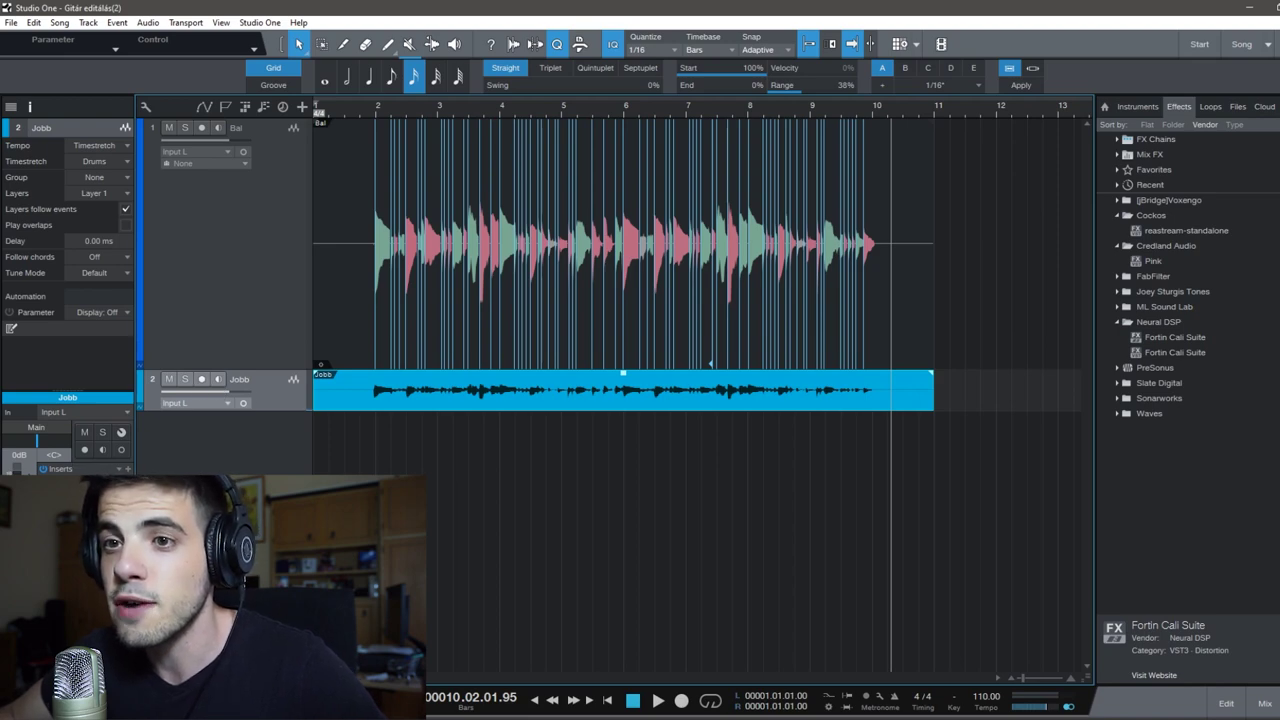
- Solo the Bal track and play it looped between 2.2.1 and 3.1.3
left_click(202, 335)
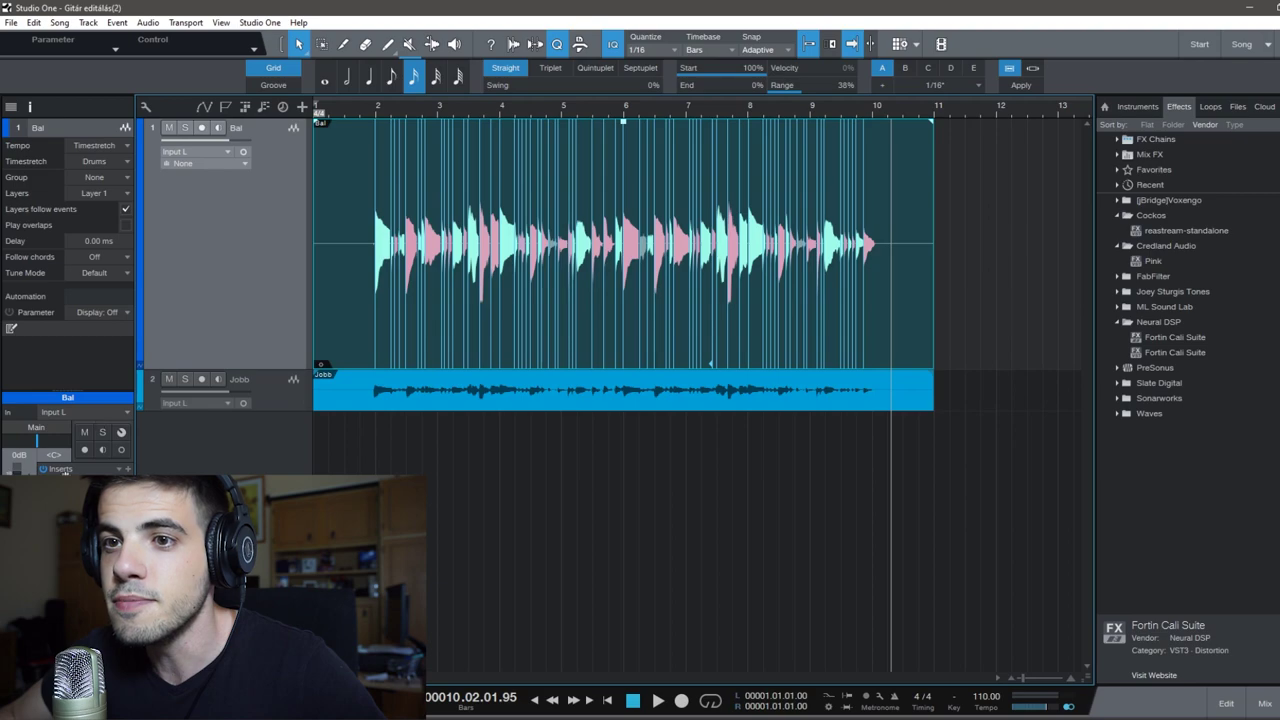
left_click(184, 128)
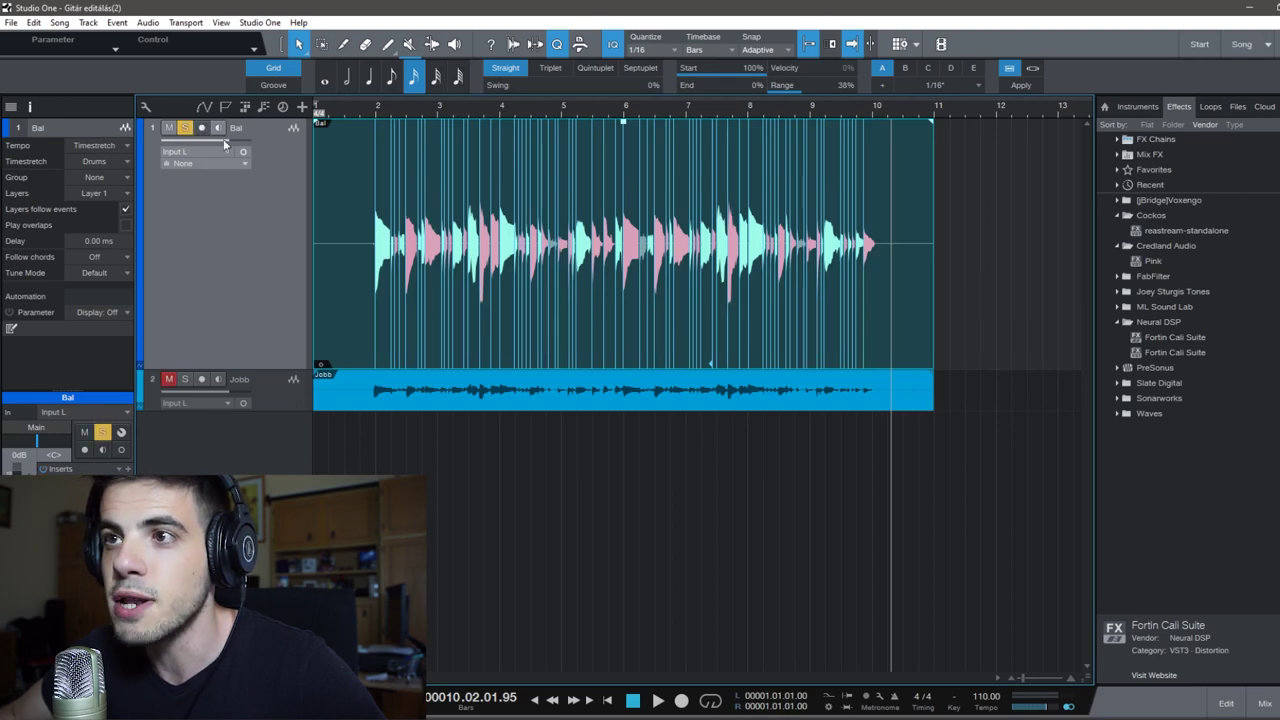
left_click(377, 112)
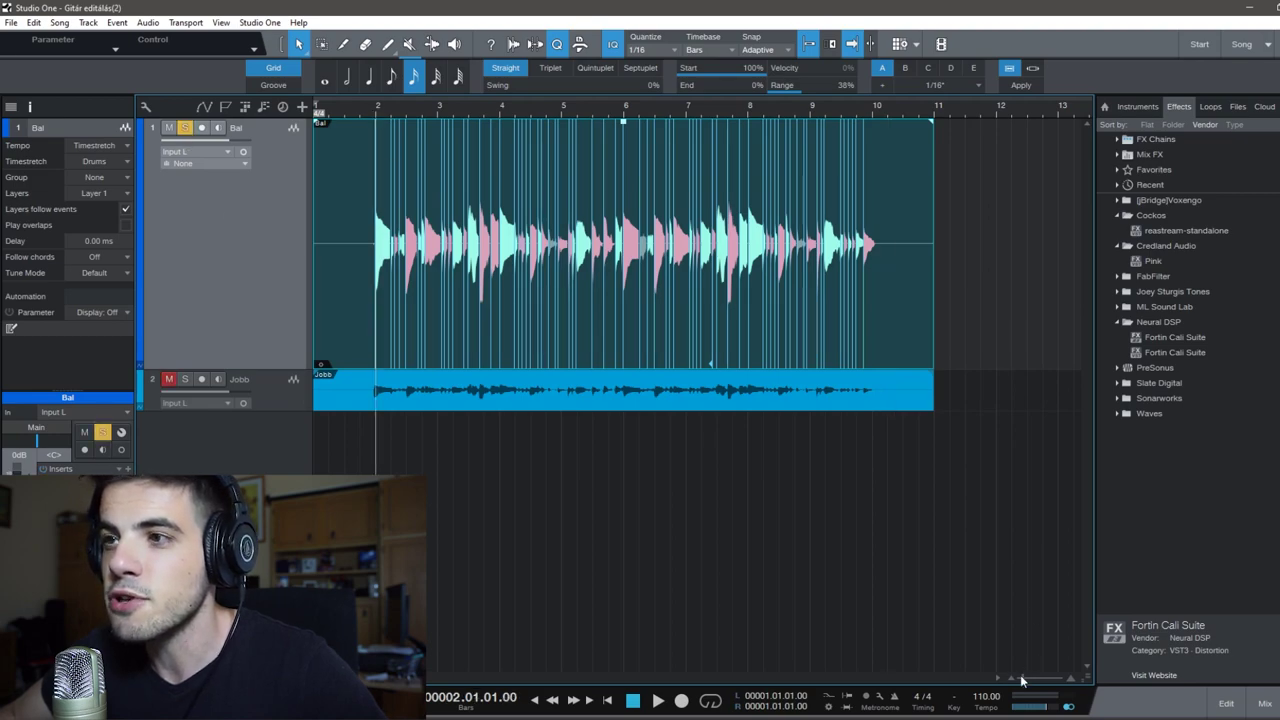
scroll(1021, 681, "up", 6)
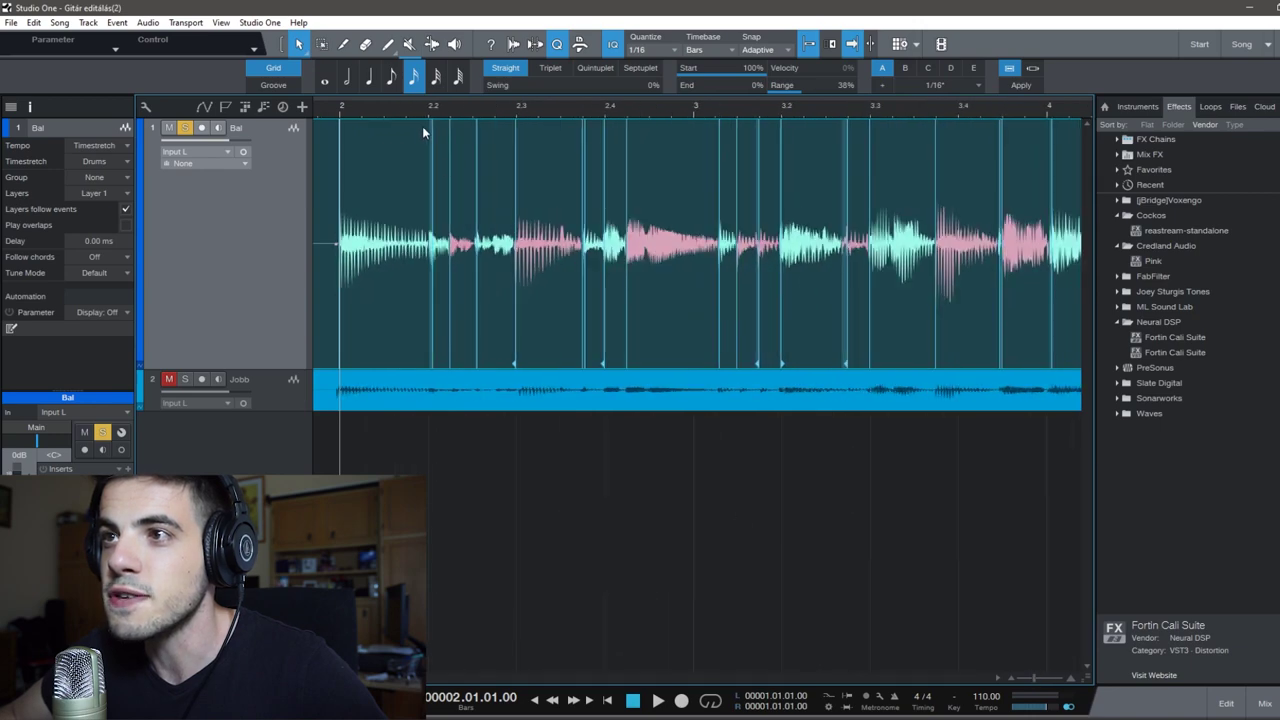
left_click_drag(431, 100, 735, 118)
key("space")
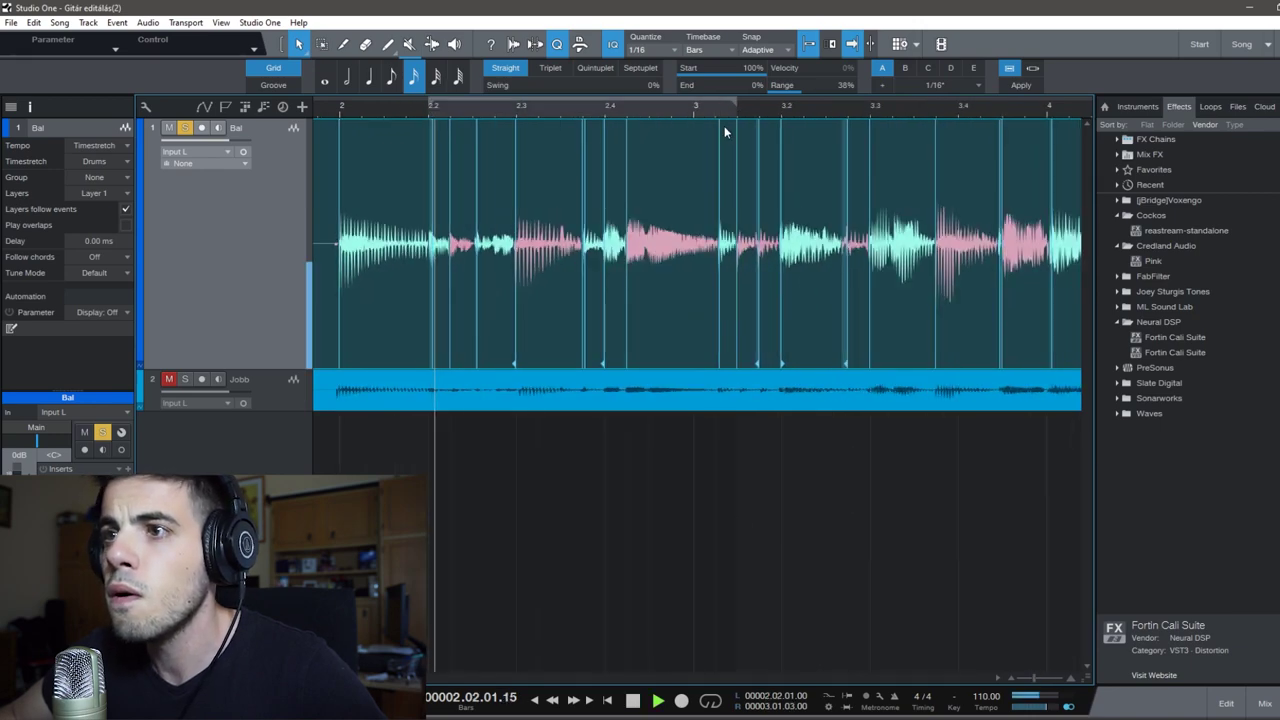
left_click(710, 700)
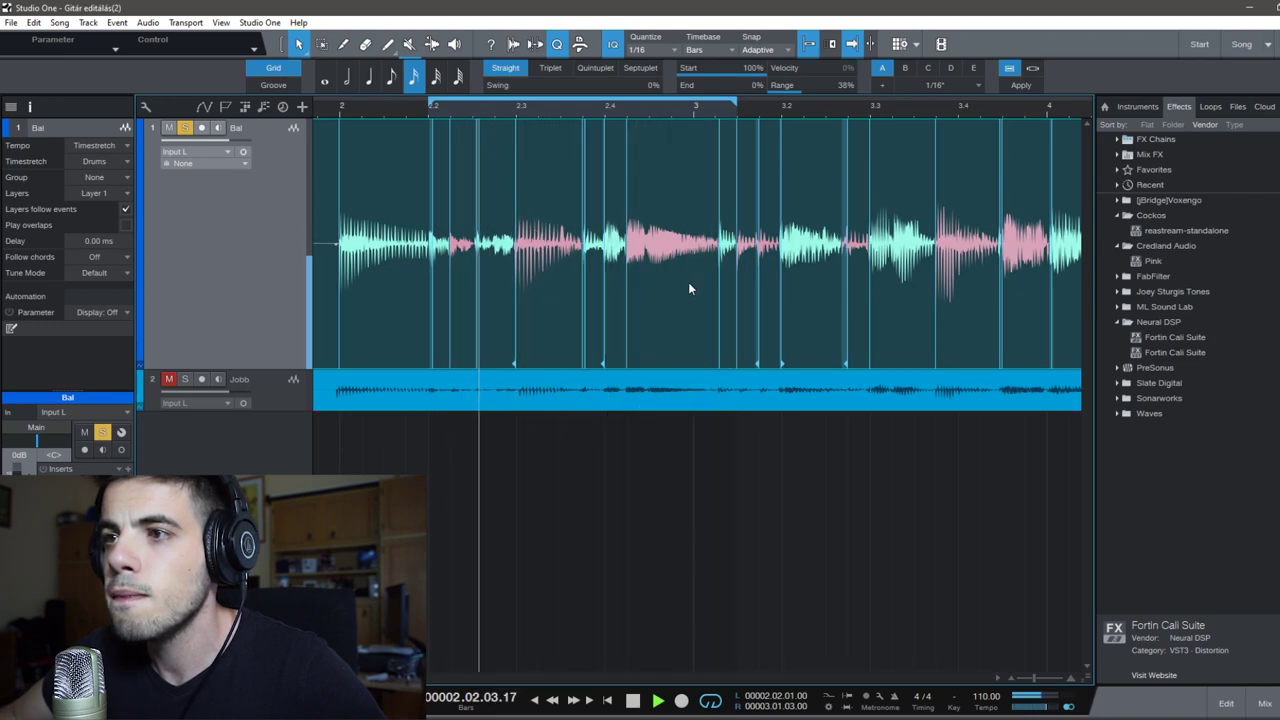
key("space")
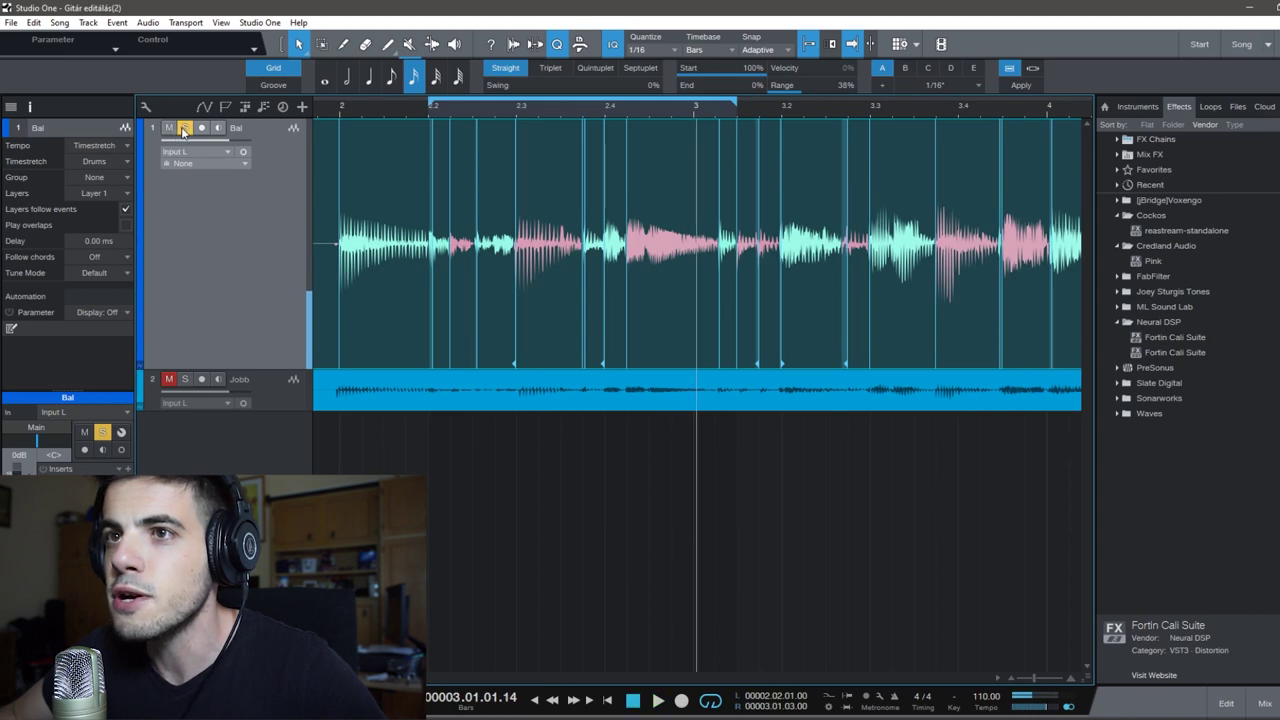
- Solo the Jobb track instead of Bal and play the same looped passage
left_click(185, 127)
left_click(185, 380)
key("space")
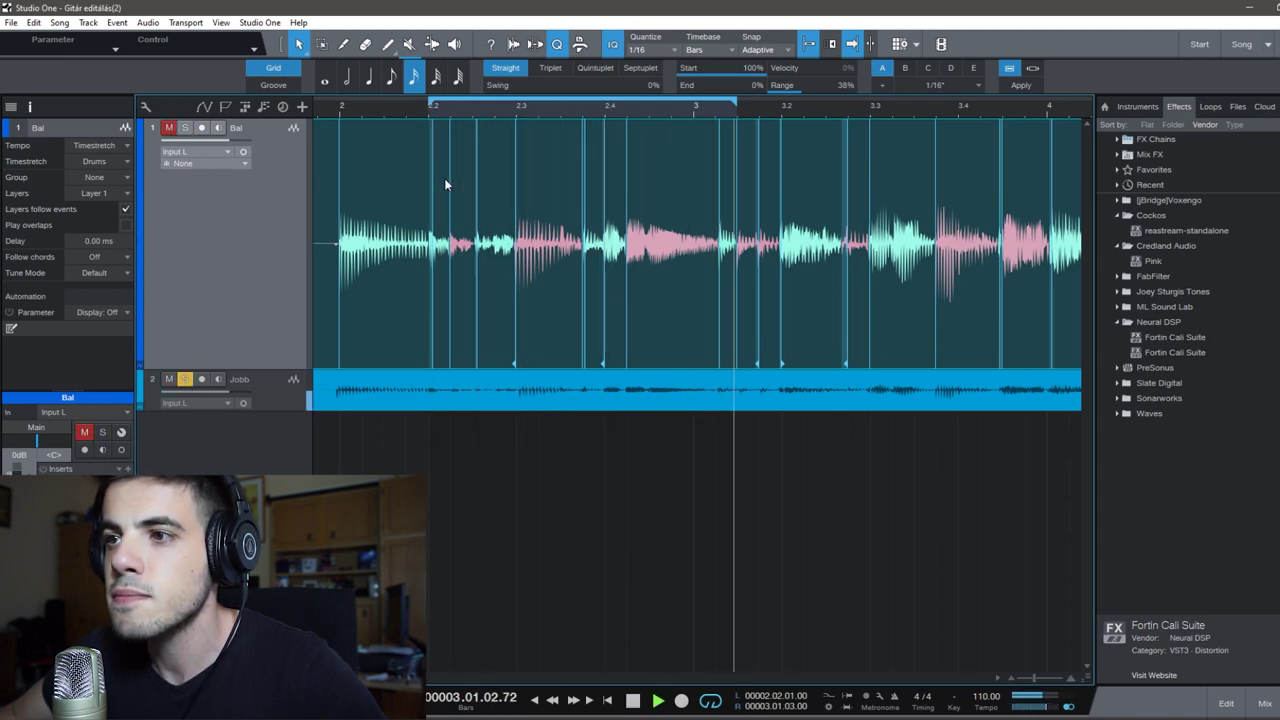
- Stop playback, release the solo on Jobb, and remove the Bal track together with its recording
key("space")
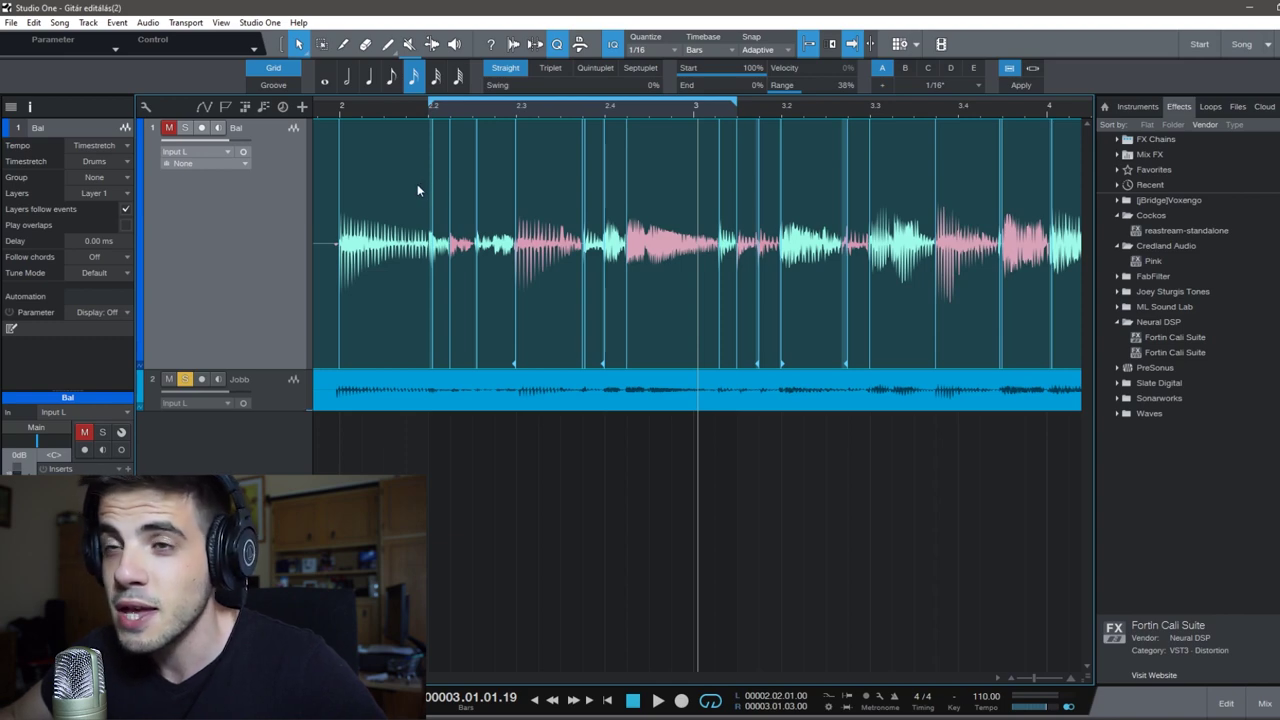
left_click(186, 381)
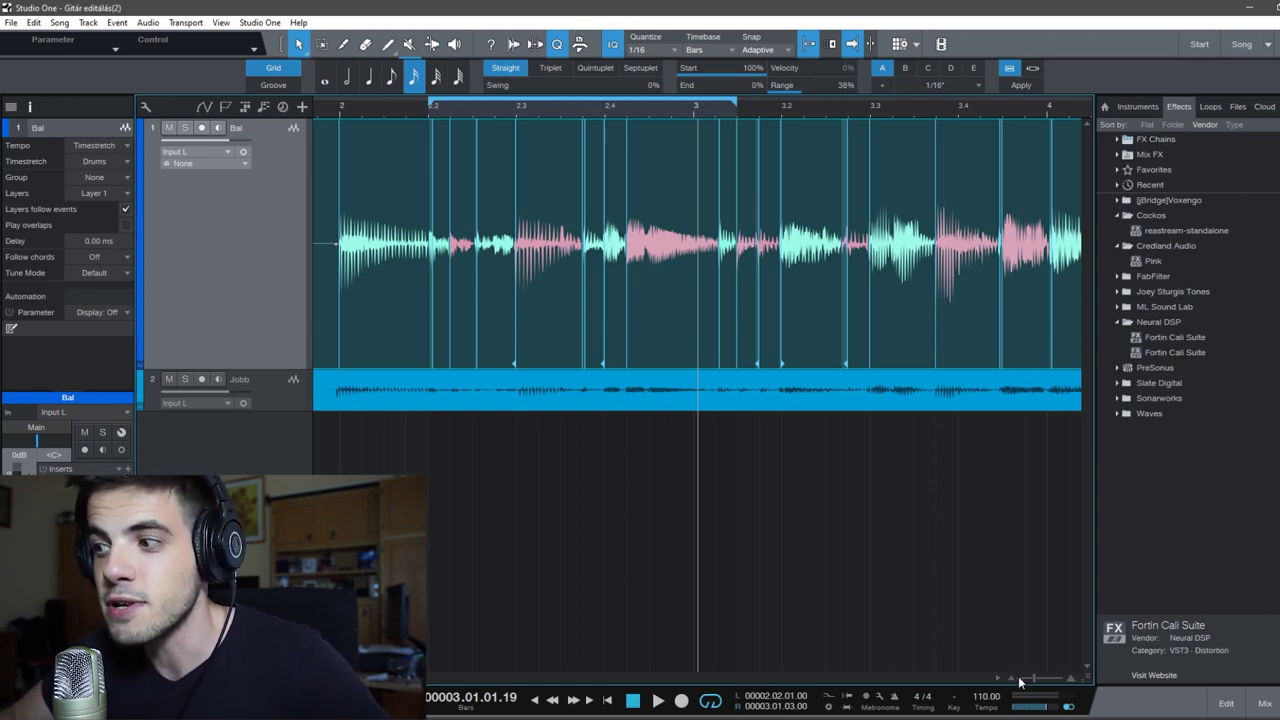
left_click_drag(1020, 681, 1012, 681)
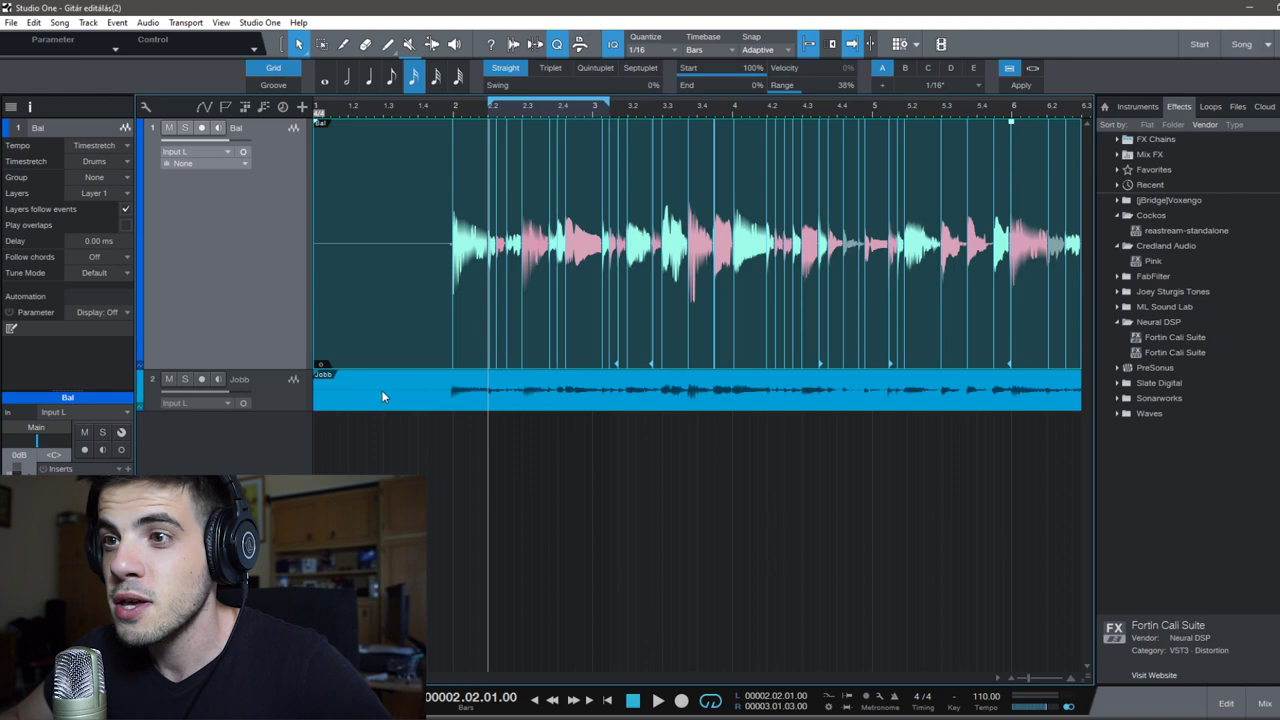
key("Delete")
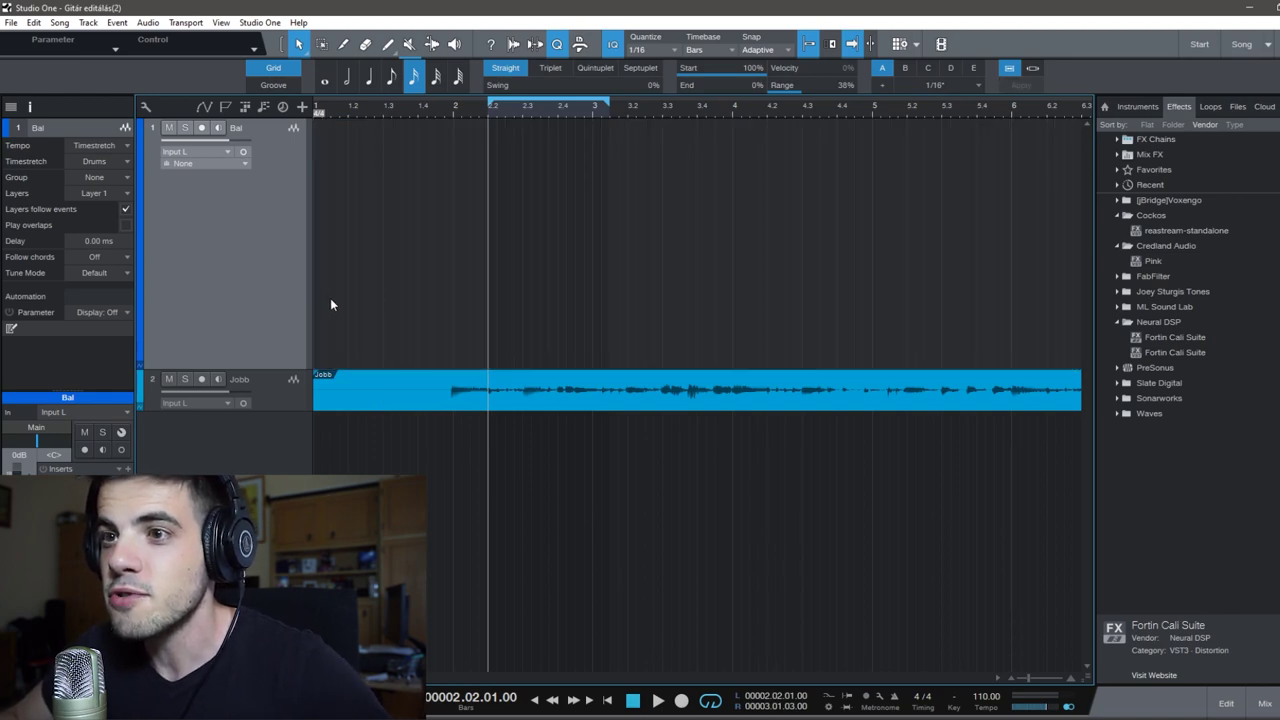
right_click(278, 303)
left_click(335, 375)
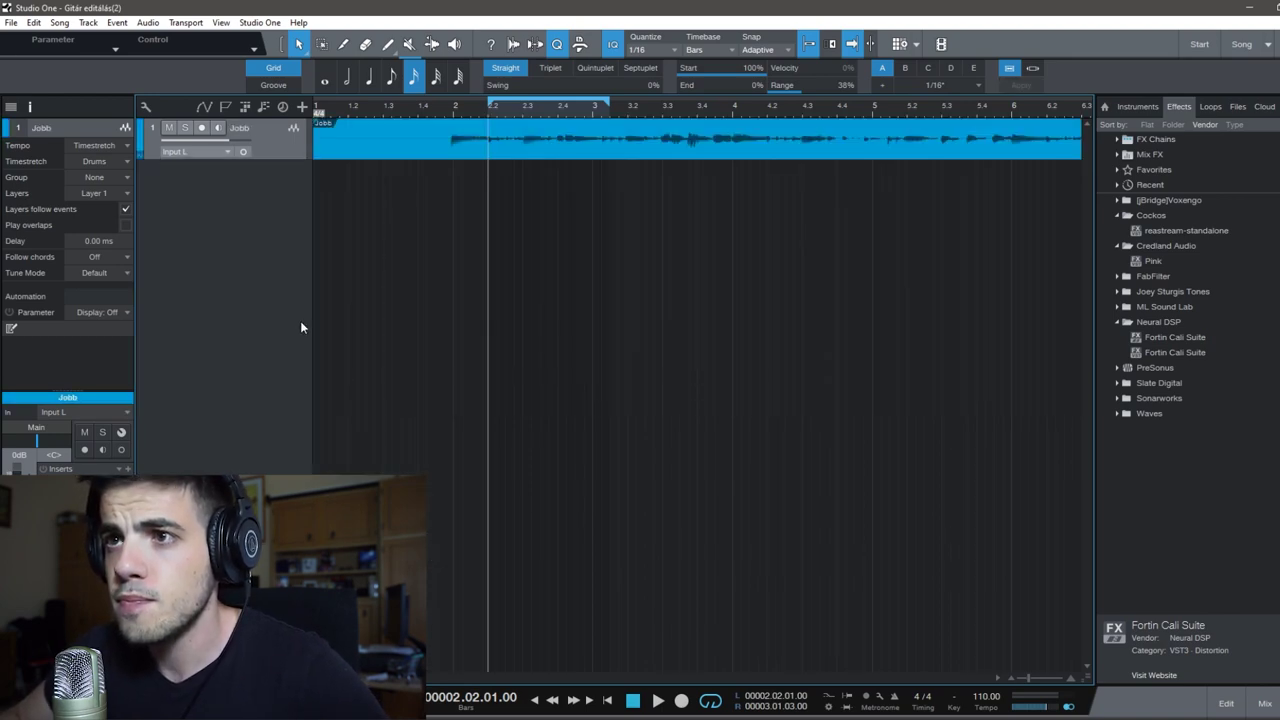
- Detect the transients of the Jobb recording and hide the quantize settings
right_click(504, 141)
left_click(593, 324)
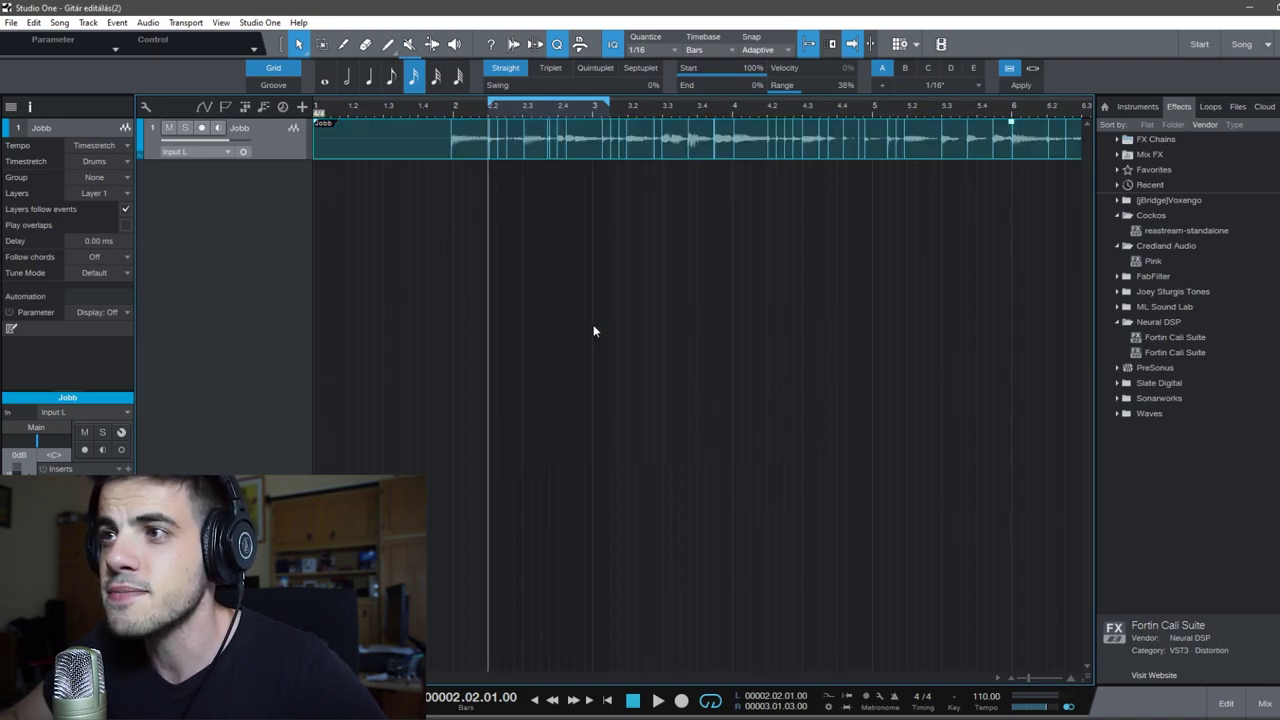
left_click(557, 45)
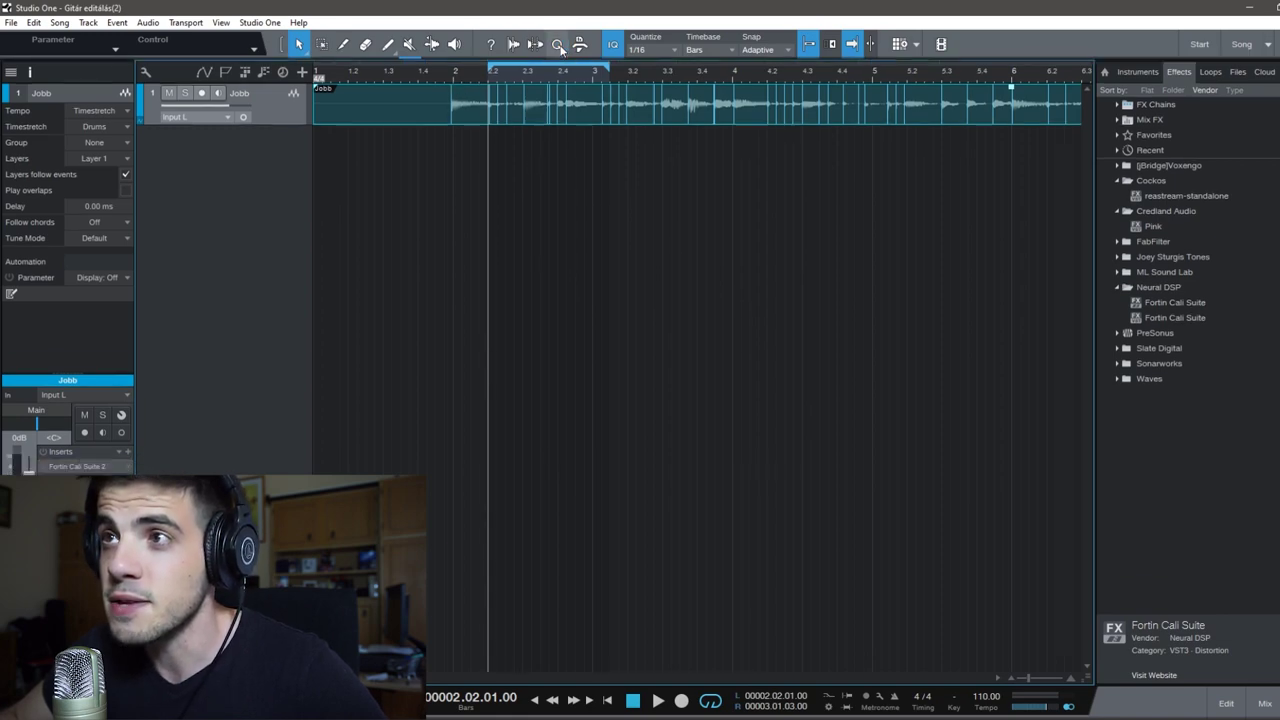
- Switch to the Bend tool, enlarge the Jobb track to several times its height, and place the playback cursor at 1.4.4
left_click(433, 45)
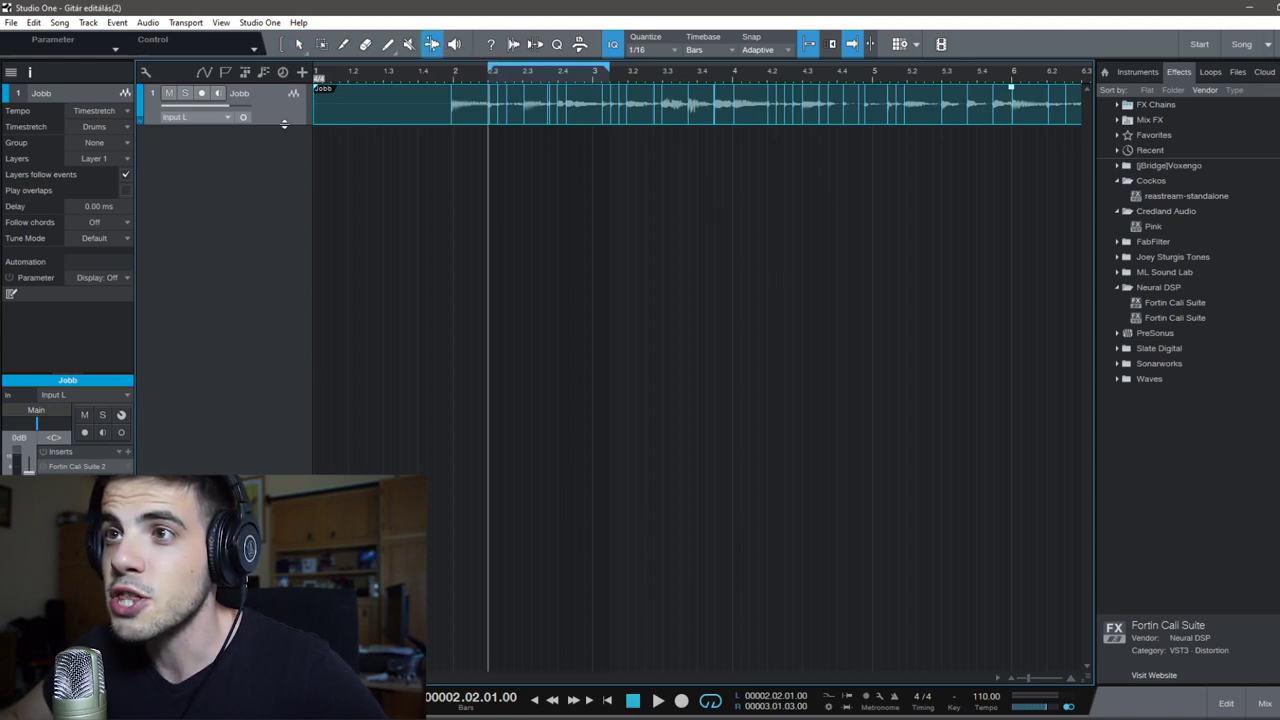
left_click_drag(284, 124, 284, 282)
left_click(446, 71)
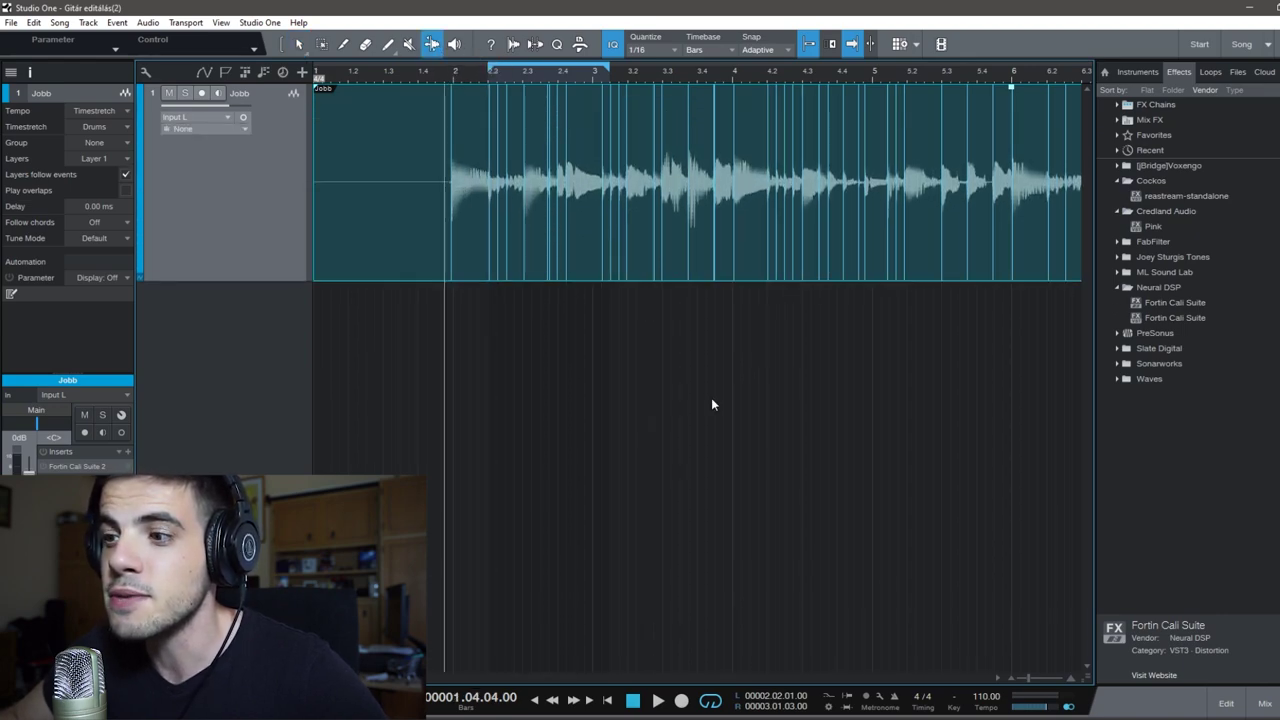
- Move the first note's bend marker on Jobb to bar 2, and pull it back to midway between 1.4 and 2
left_click_drag(1037, 683, 1040, 681)
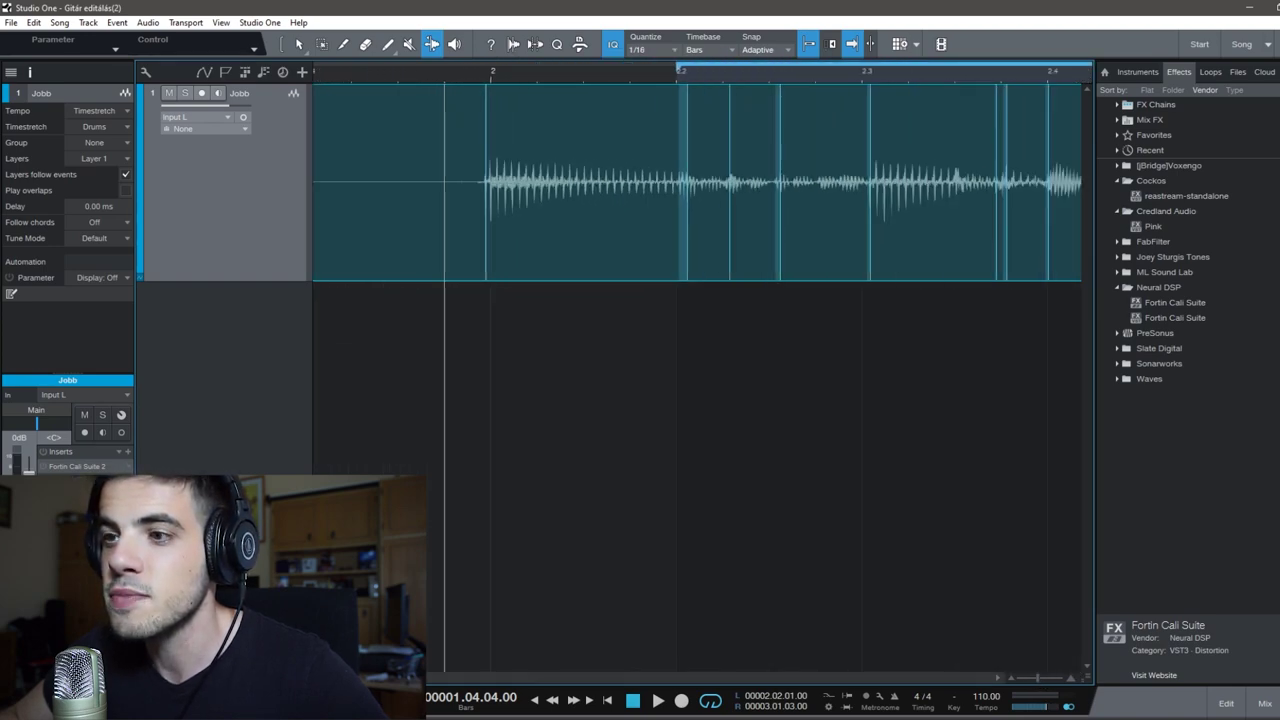
scroll(722, 200, "left", 2)
left_click(674, 257)
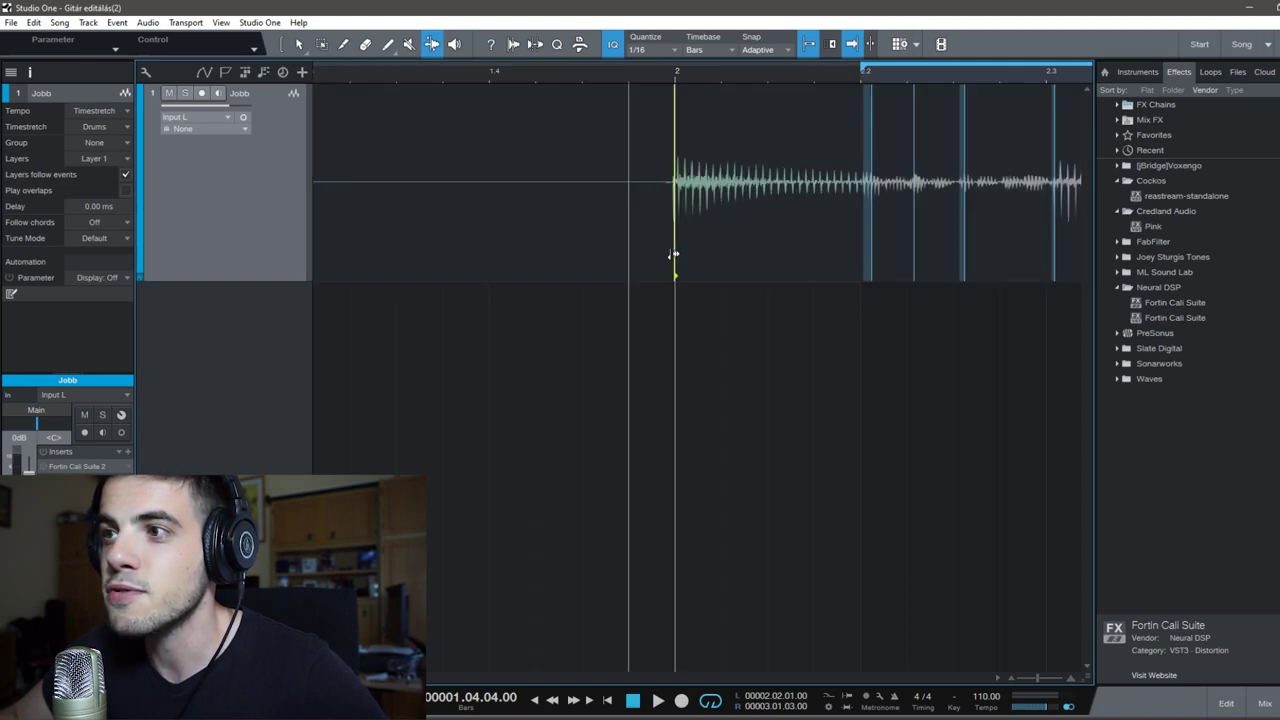
left_click_drag(673, 255, 581, 230)
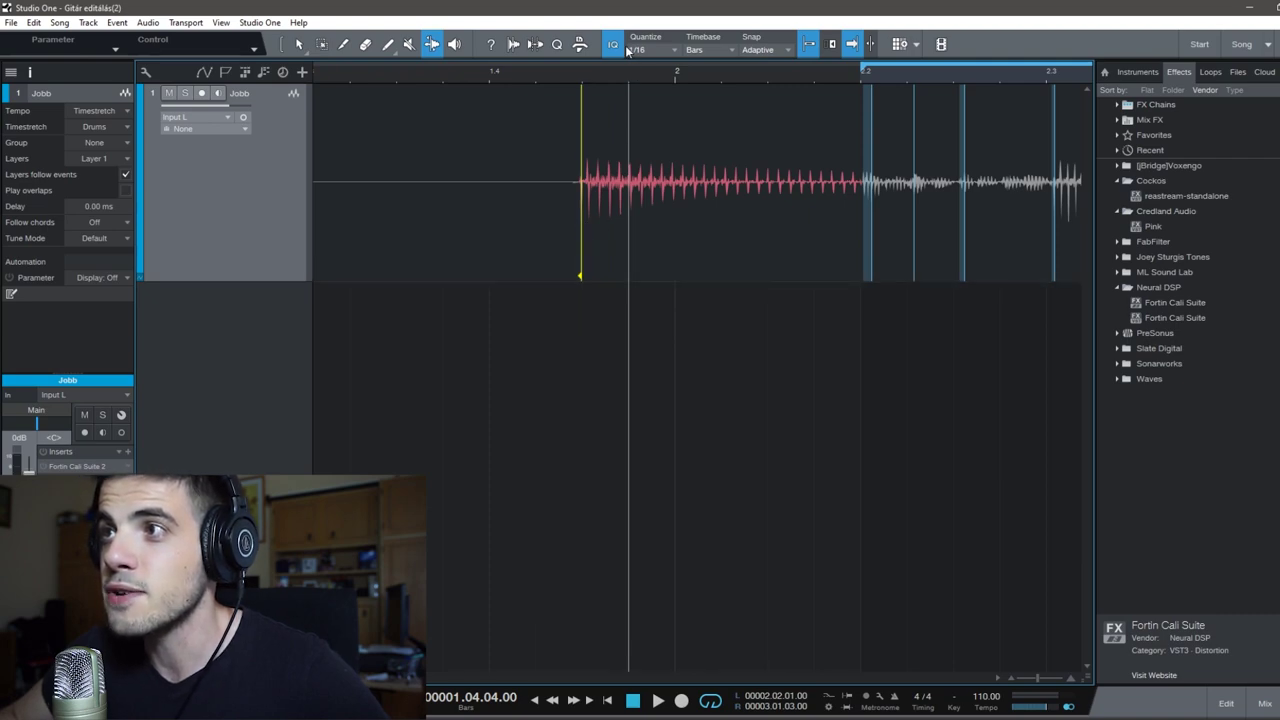
- Set the snap mode to Frames and move the first note's bend marker to slightly before bar 2
left_click(665, 49)
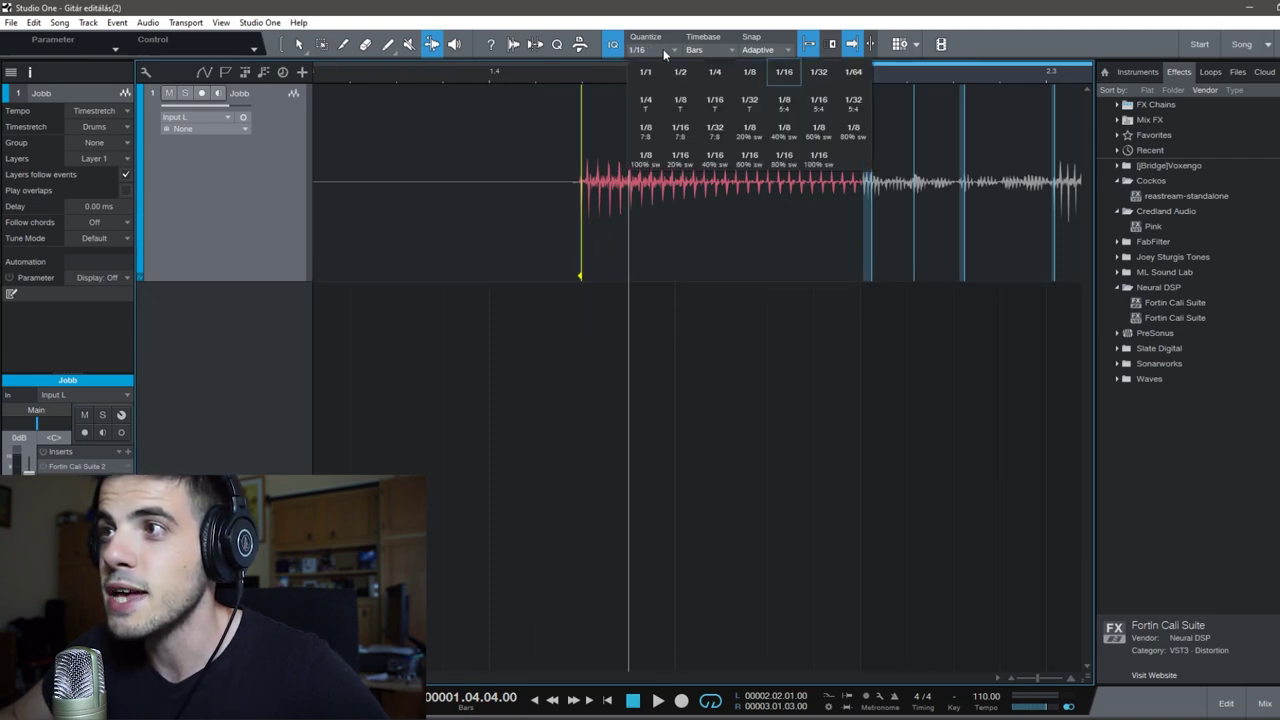
left_click(663, 49)
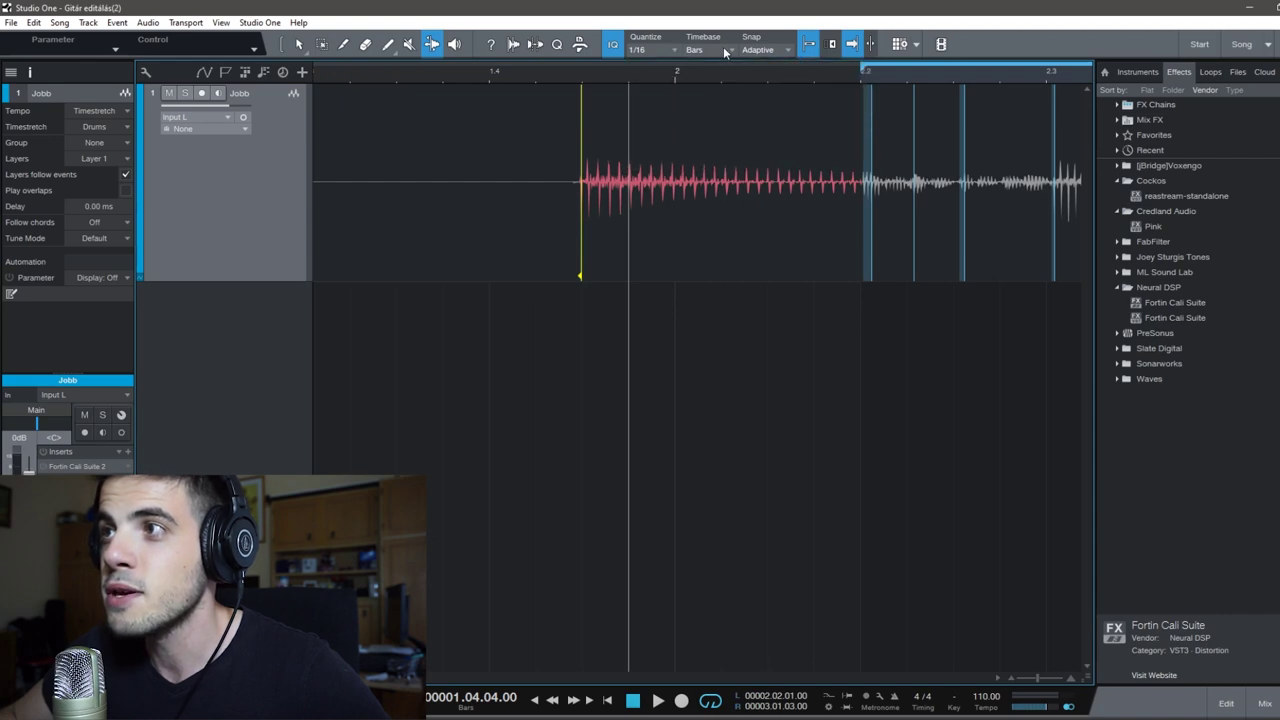
left_click(765, 51)
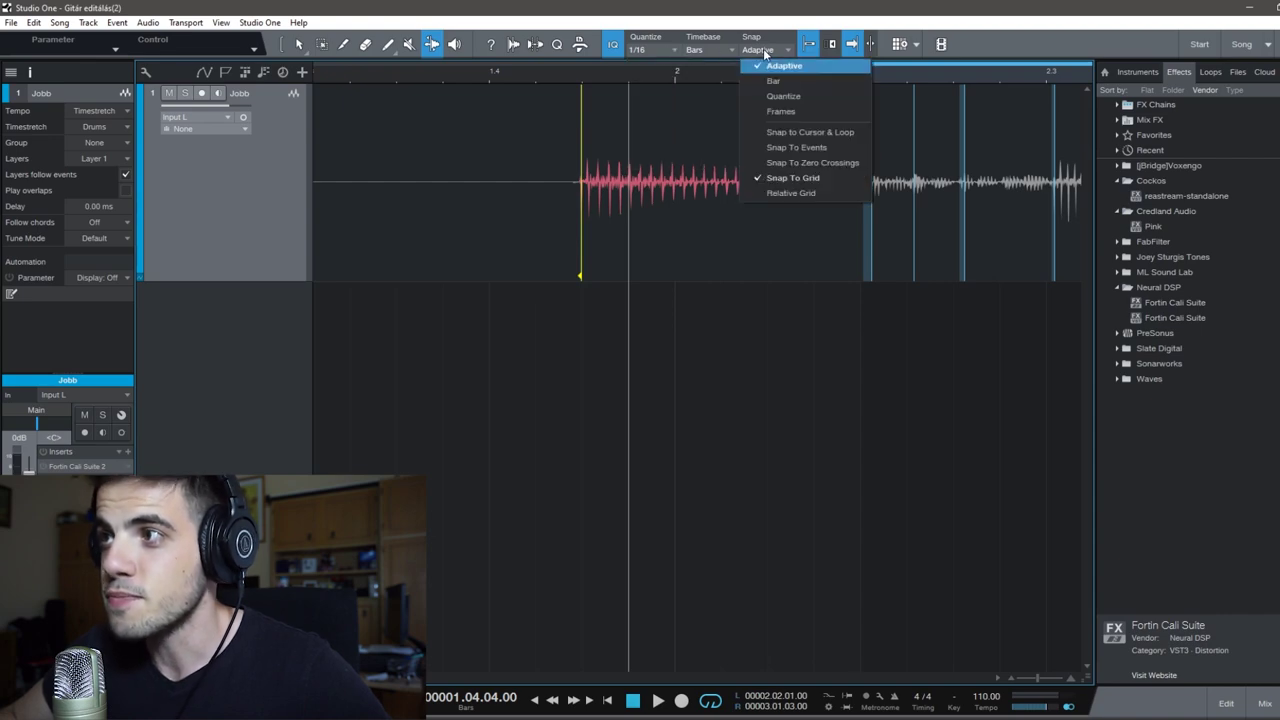
left_click(782, 108)
left_click_drag(586, 208, 654, 211)
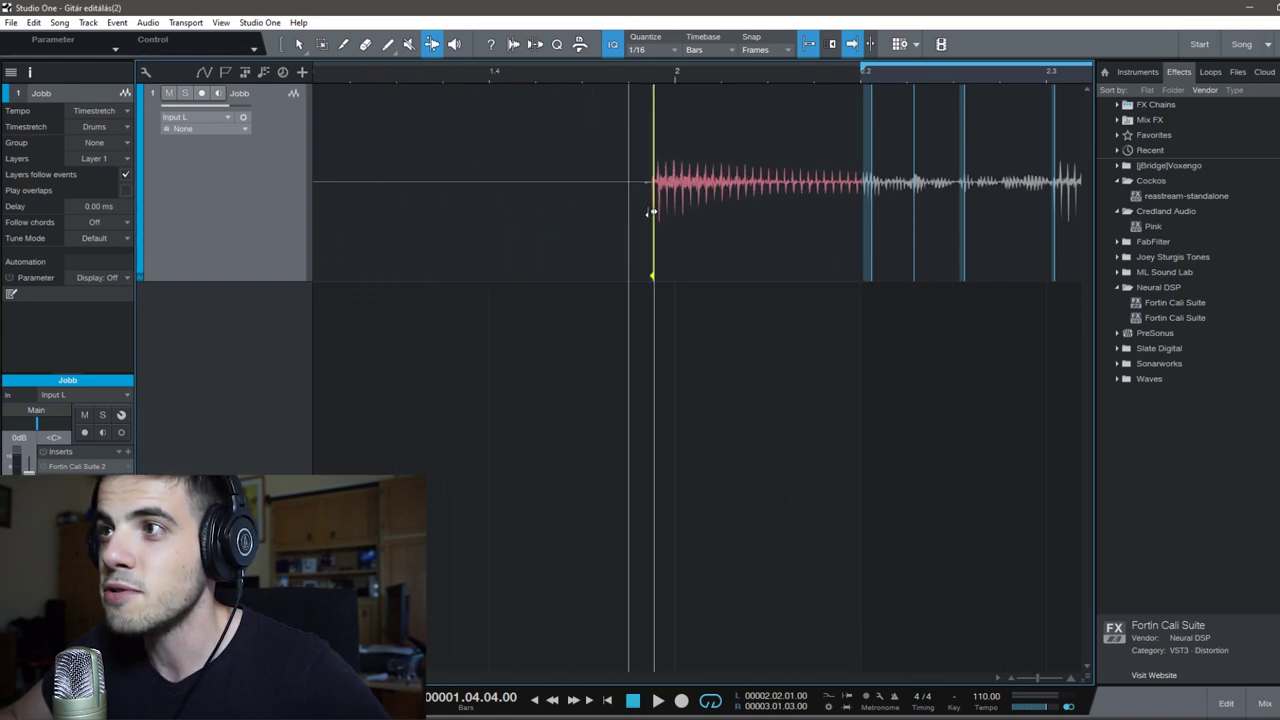
- Turn snapping off and move the first note's bend marker freely around the start of bar 2
left_click(812, 47)
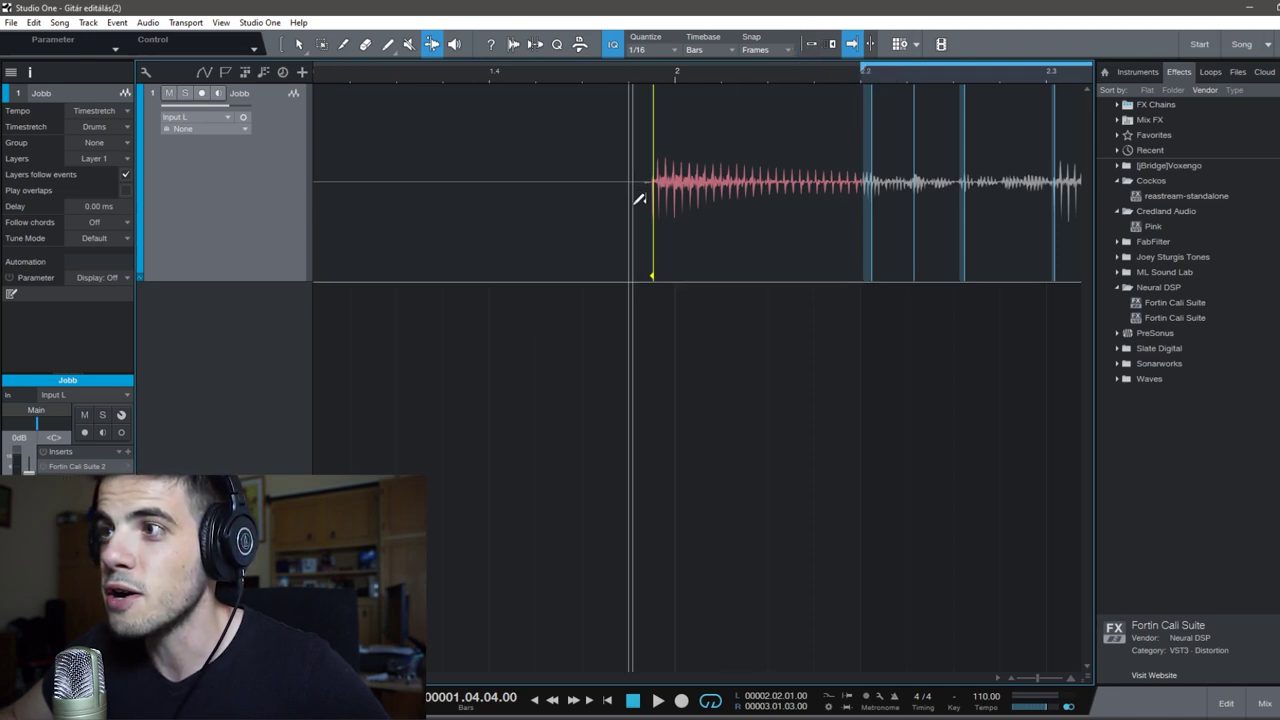
mouse_move(652, 216)
left_mouse_down()
mouse_move(551, 229)
mouse_move(420, 214)
mouse_move(674, 213)
left_mouse_up()
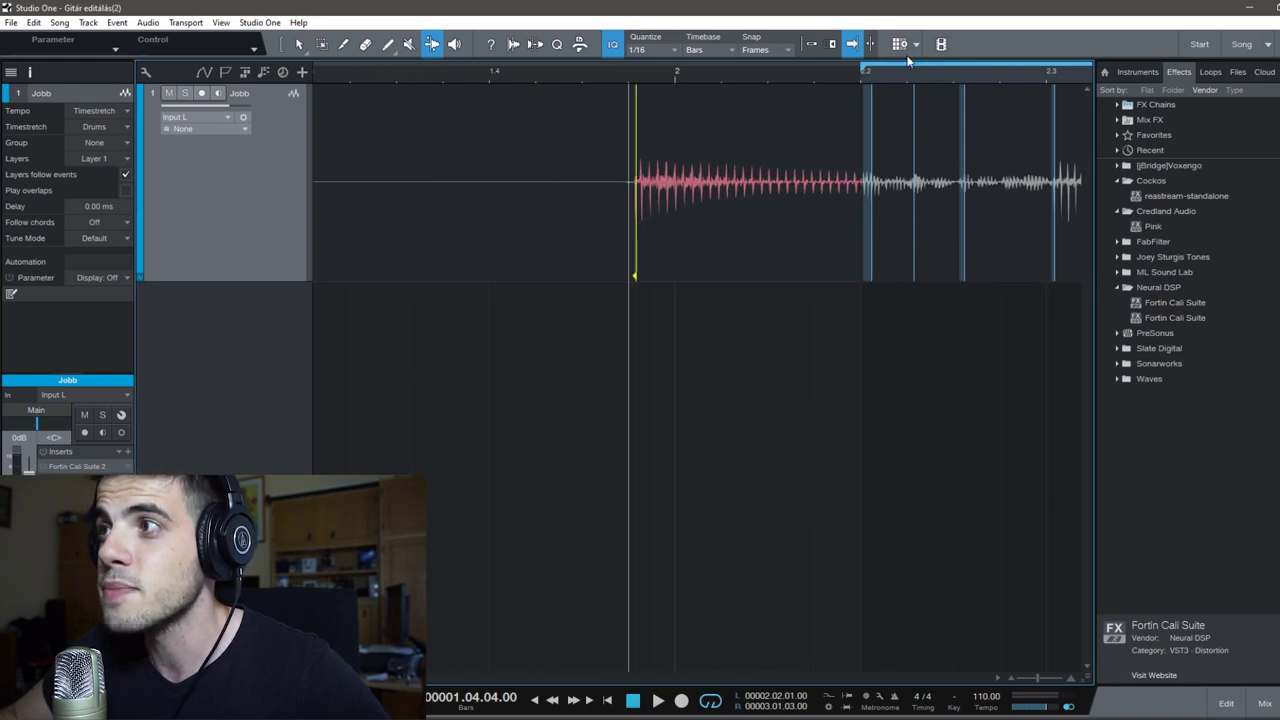
- Stretch the first Jobb note by moving its bend marker back to 1.2, and play it twice from just before its start
left_click(1016, 682)
left_click(1016, 682)
left_click(1016, 682)
left_click(1016, 682)
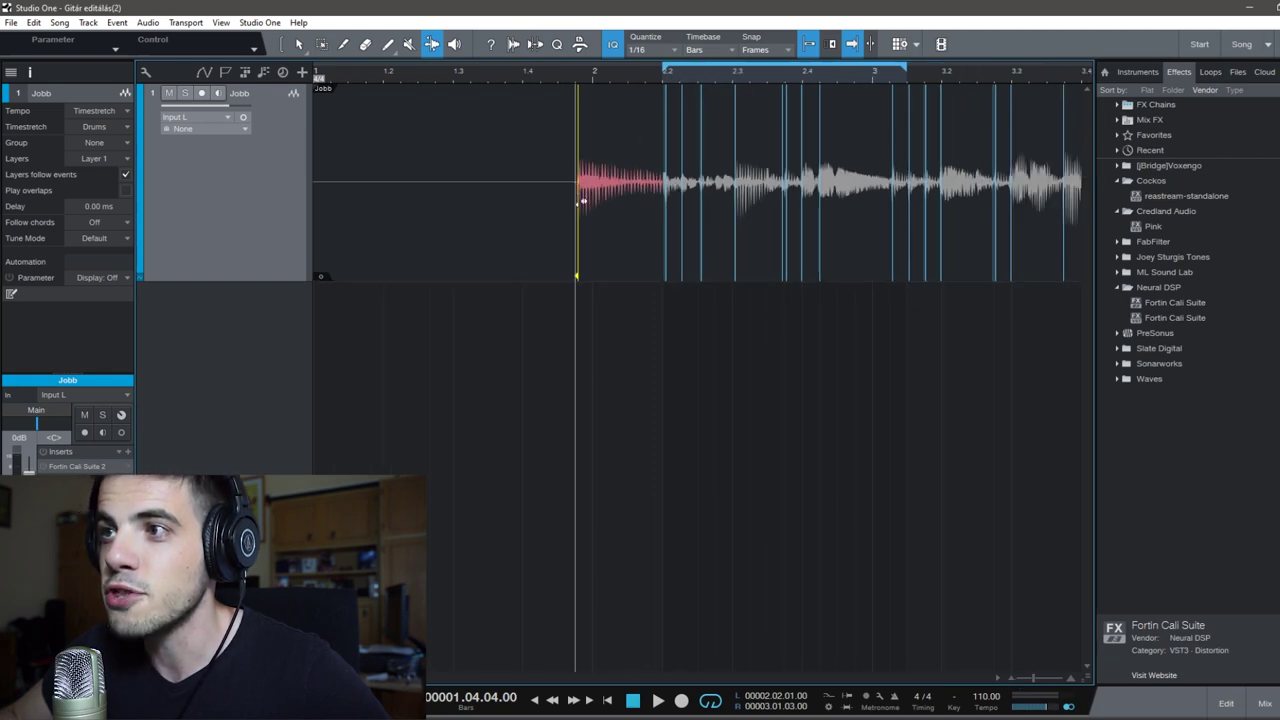
left_click_drag(583, 201, 556, 203)
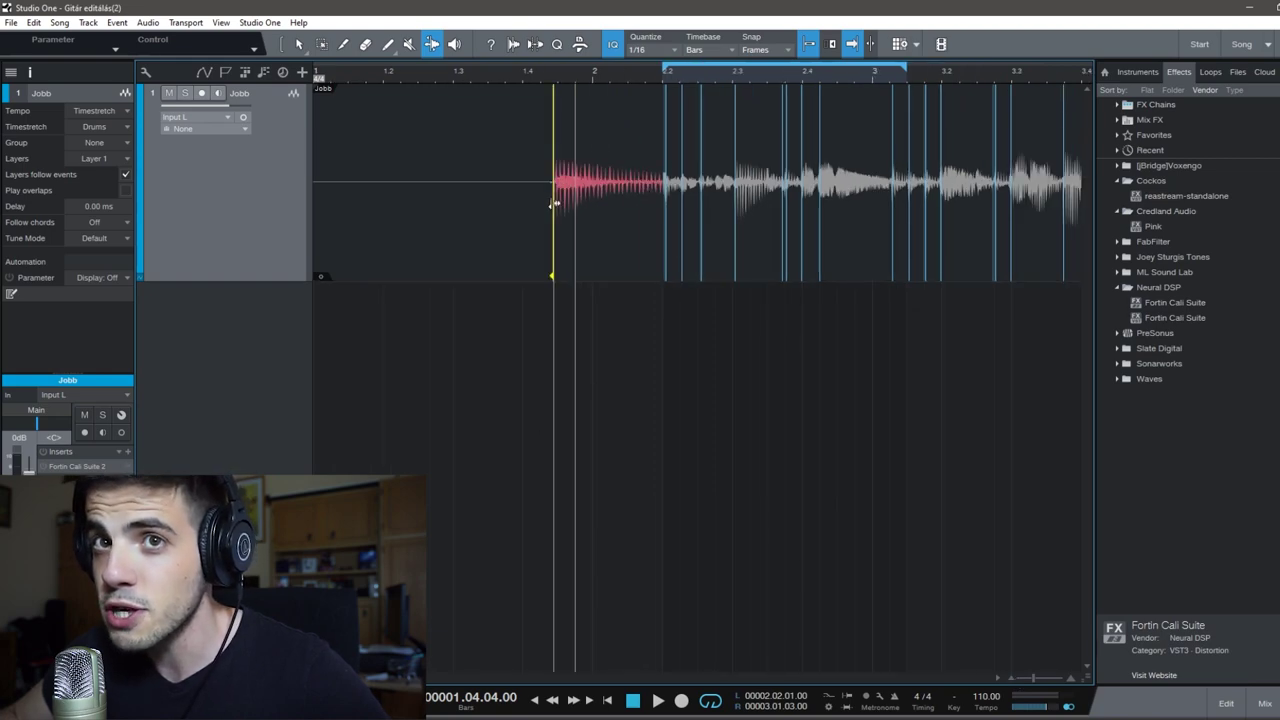
left_click_drag(555, 204, 391, 197)
left_click(362, 76)
key("space")
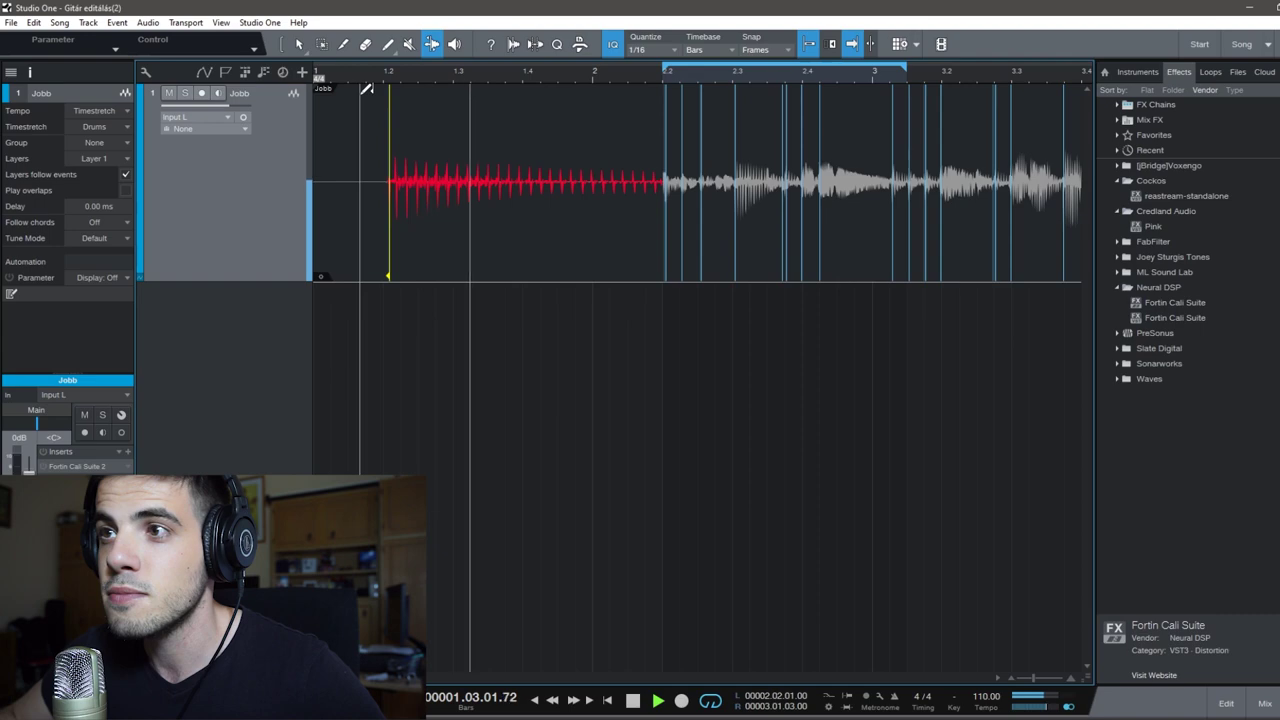
key("space")
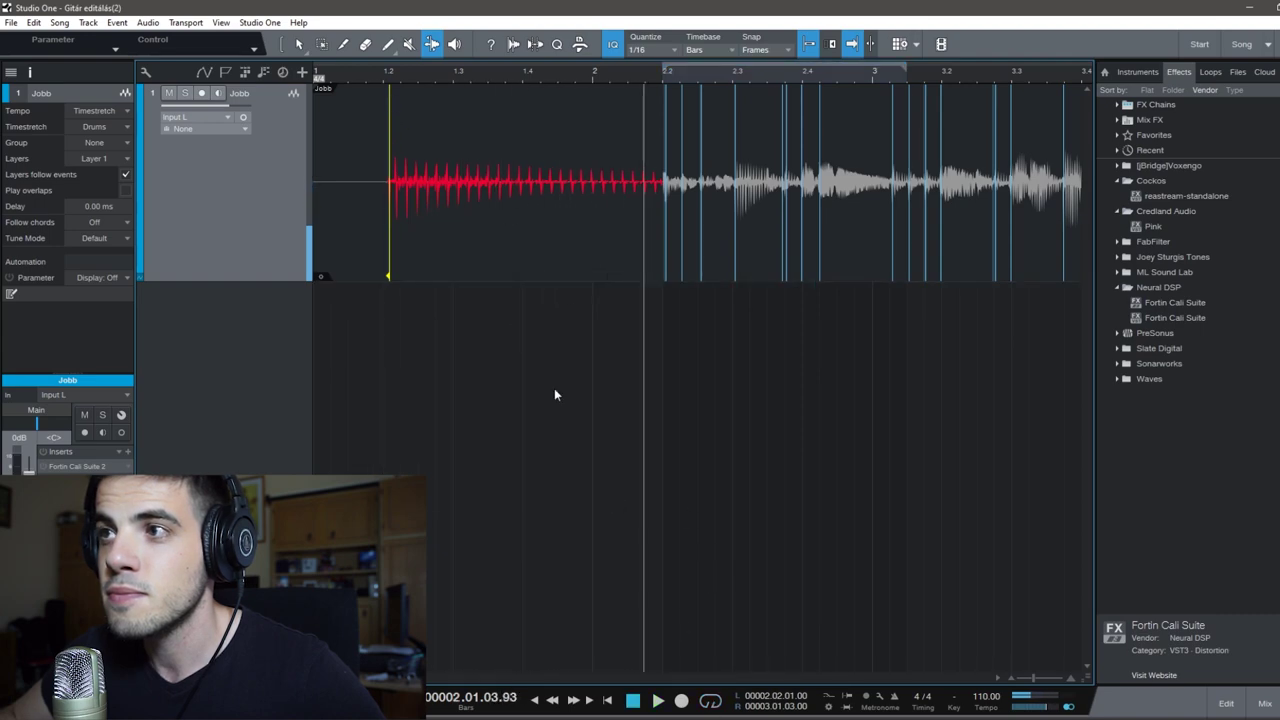
left_click(373, 71)
key("space")
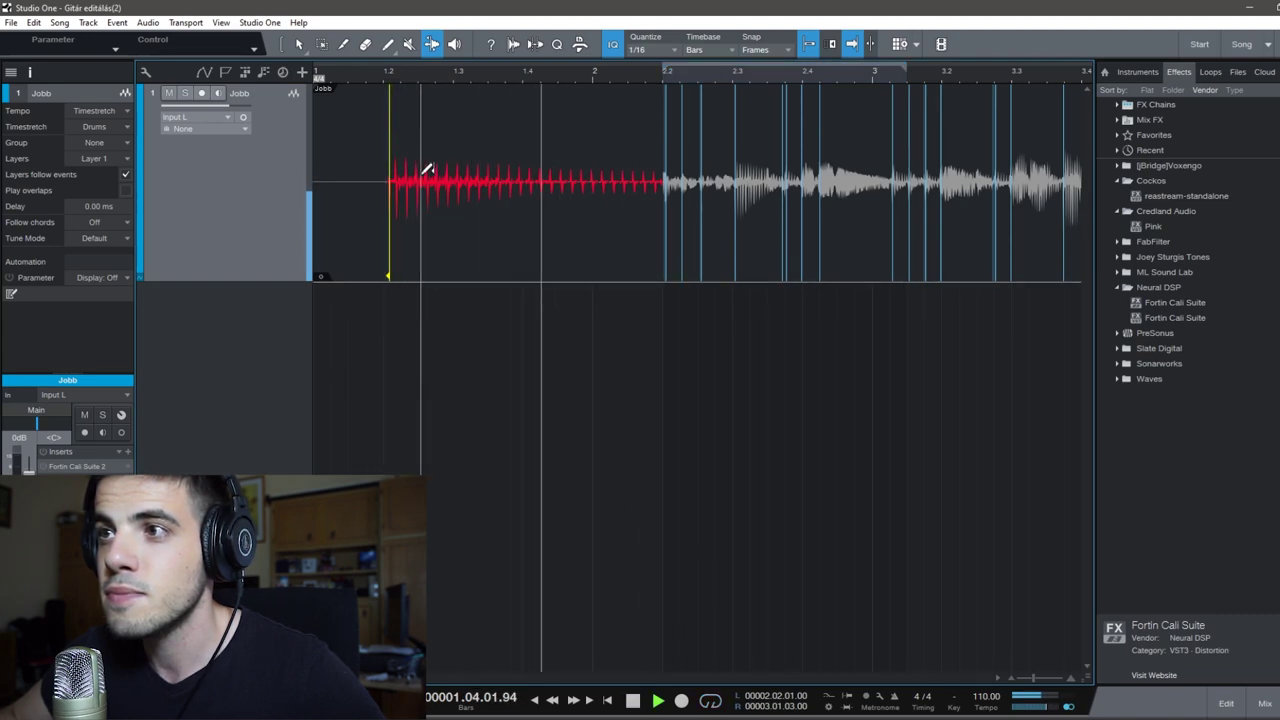
key("space")
- Shorten the stretched first note by moving its bend marker to shortly before bar 2, and play it from after 1.4
left_click_drag(397, 206, 568, 206)
left_click(545, 71)
key("space")
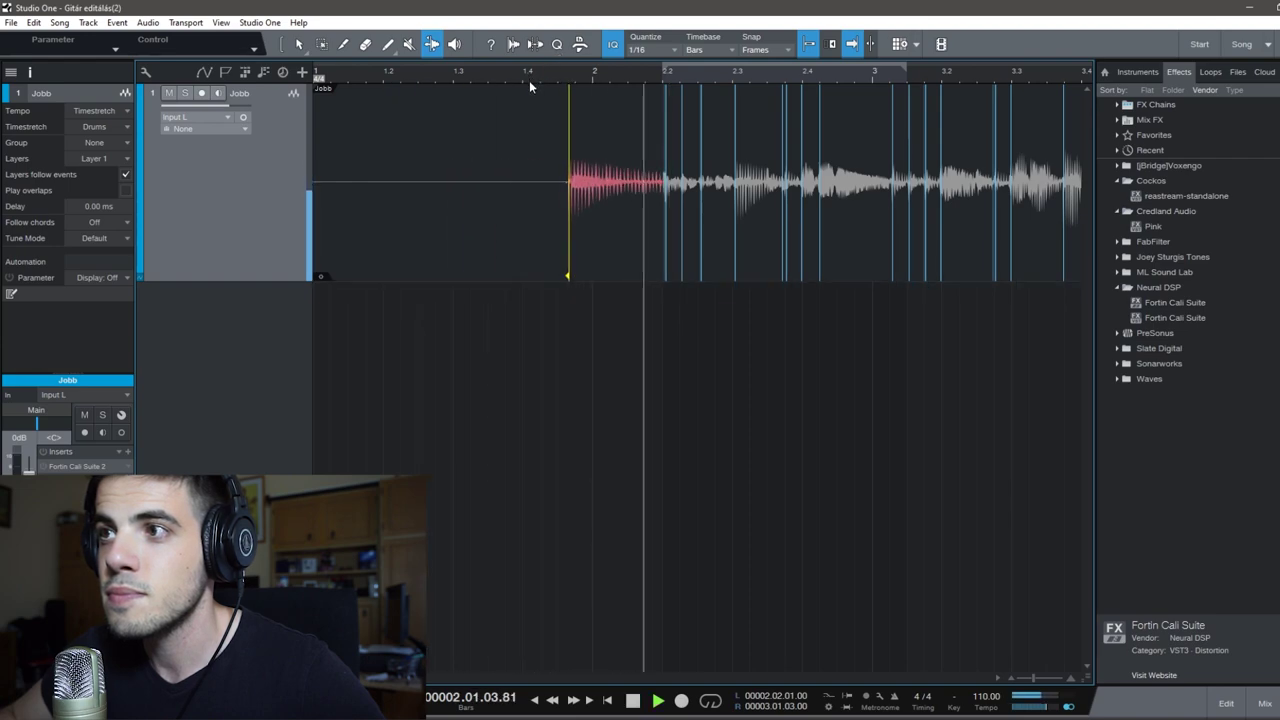
key("space")
- Stretch the first note back to about midway between 1 and 1.2, play it, and return its bend marker to bar 2
left_click_drag(551, 180, 358, 150)
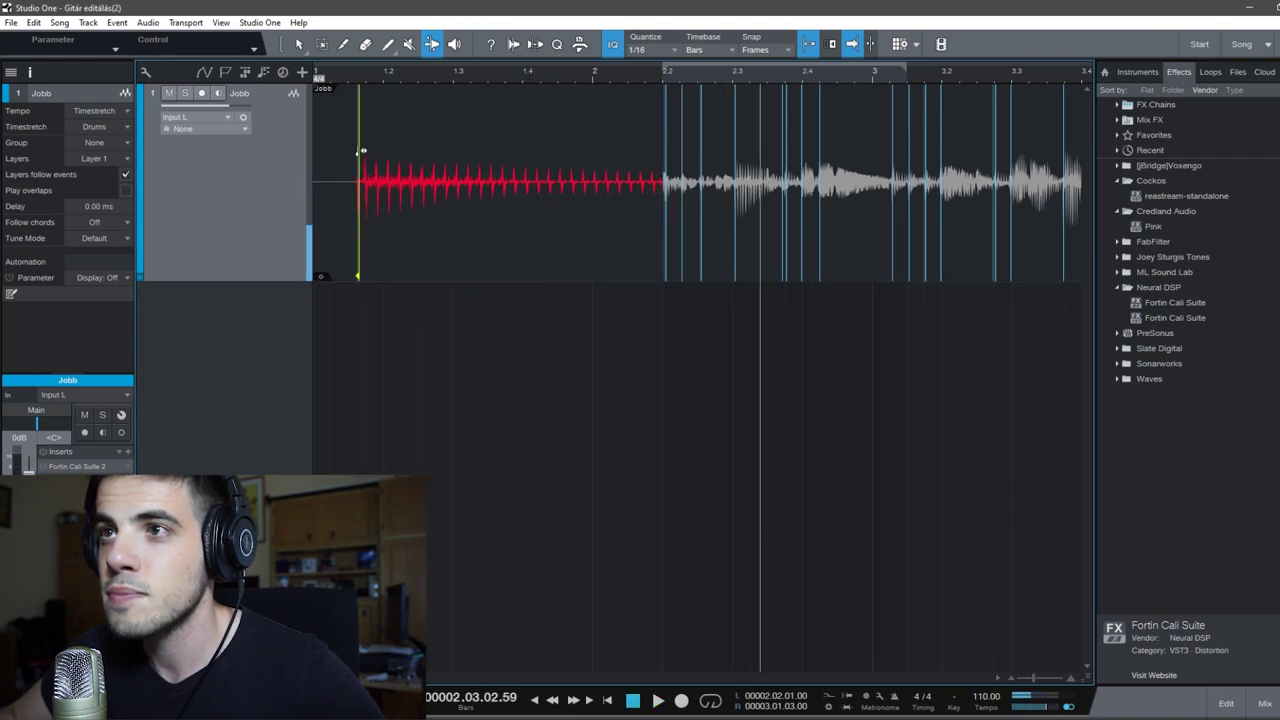
left_click(348, 75)
key("space")
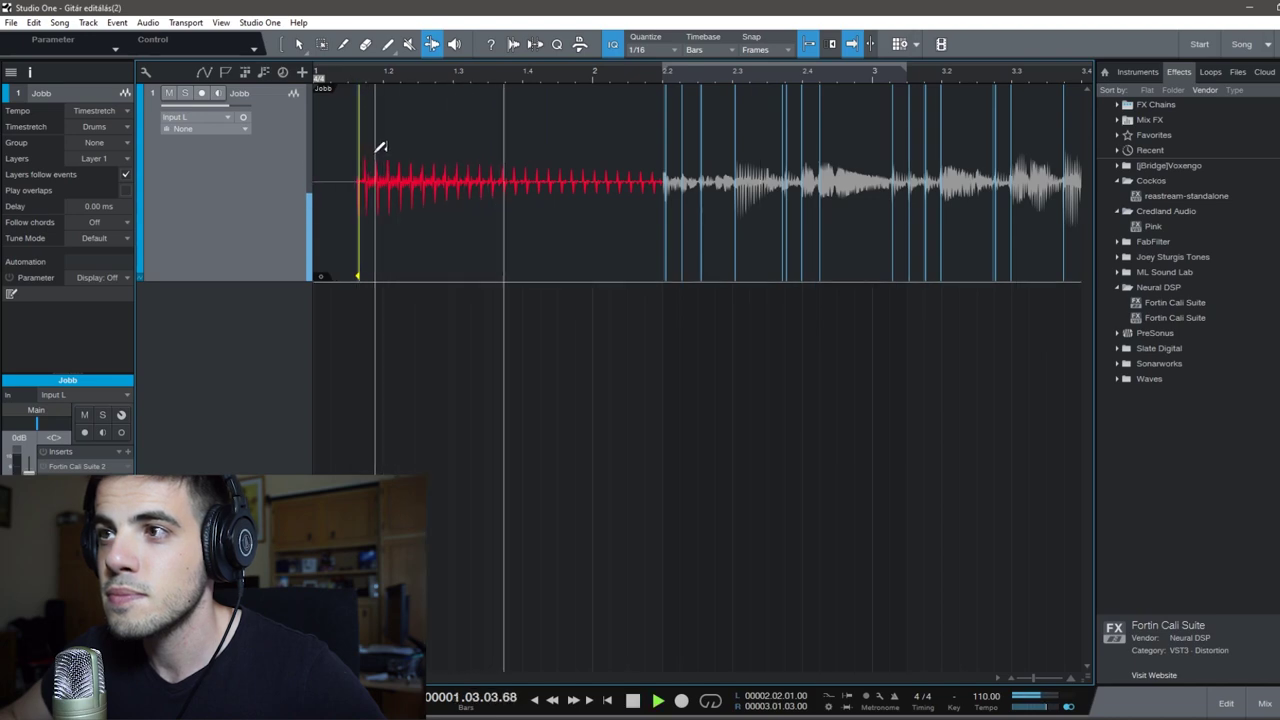
key("space")
left_click_drag(362, 185, 593, 212)
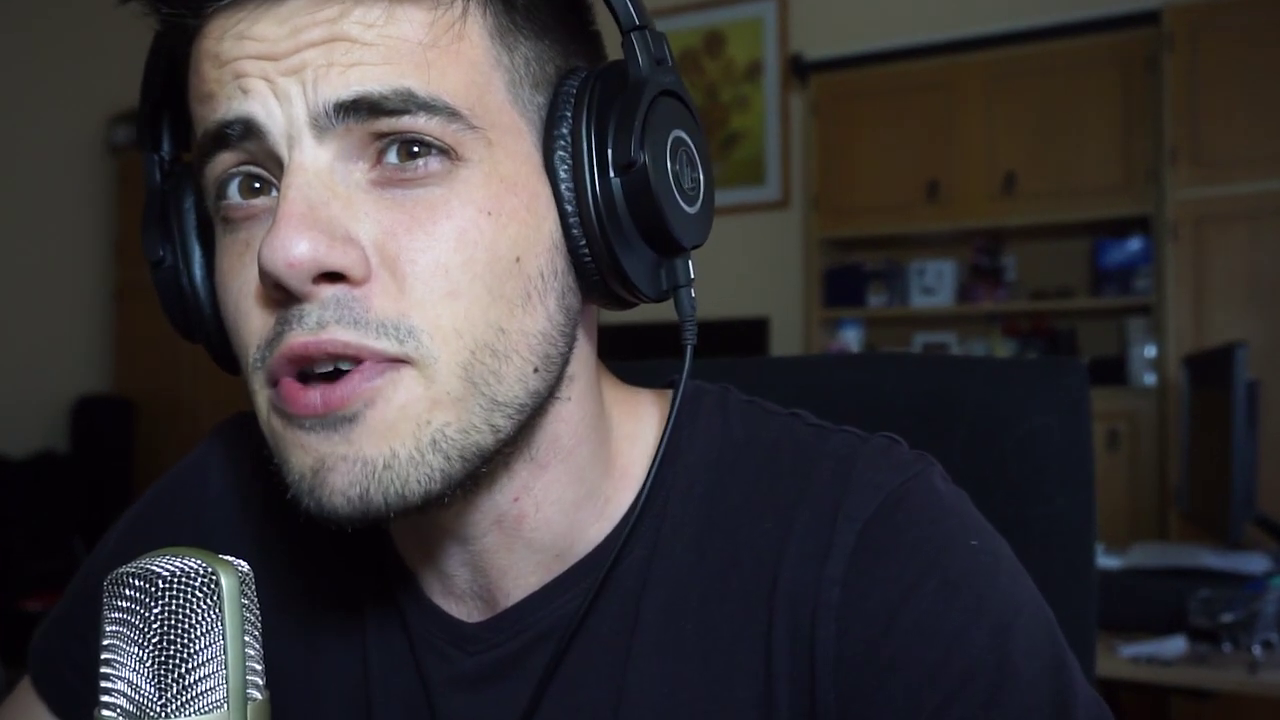